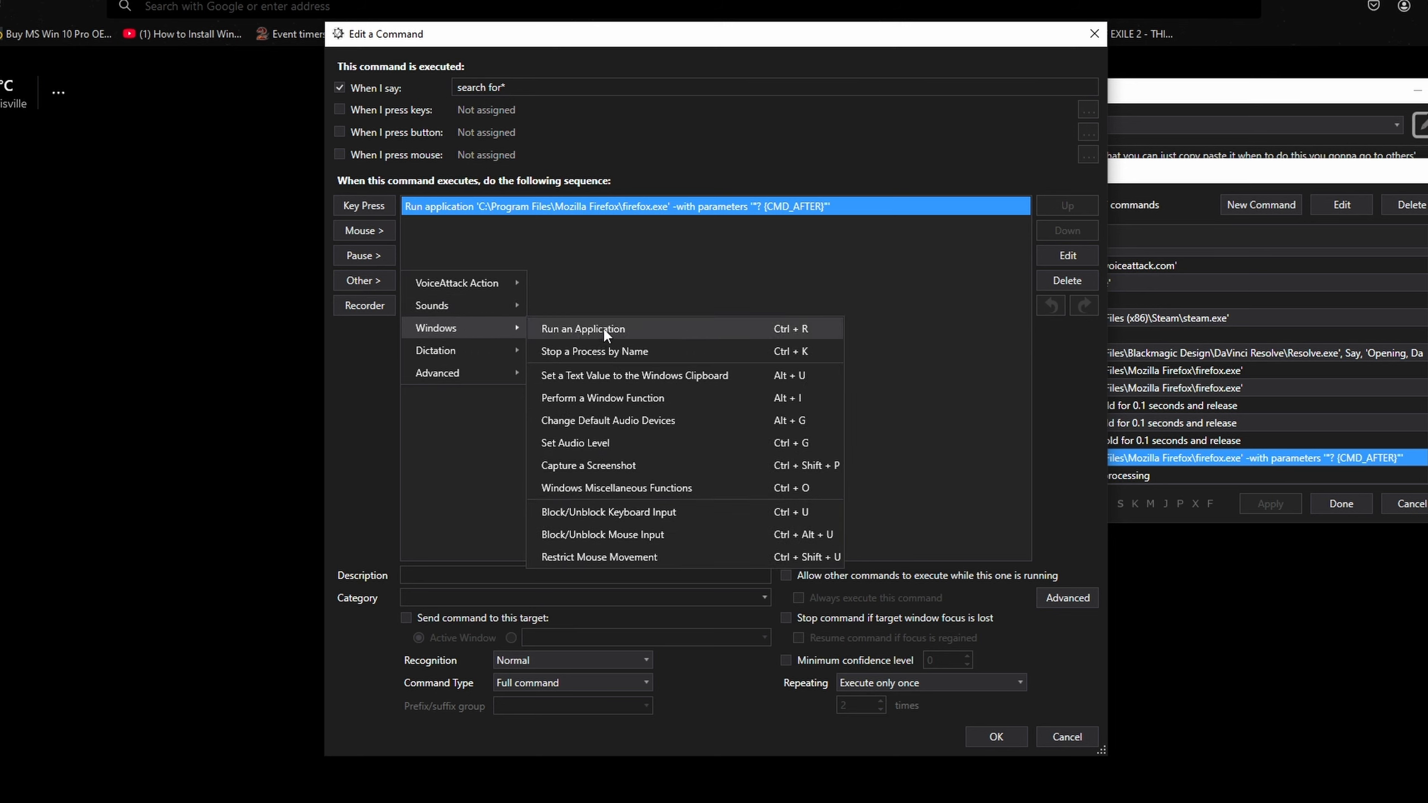
Open the run-application action of the "search for*" command and select firefox.exe in the Mozilla Firefox folder as the application
{"action": "double_click", "coordinate": [635, 208]}
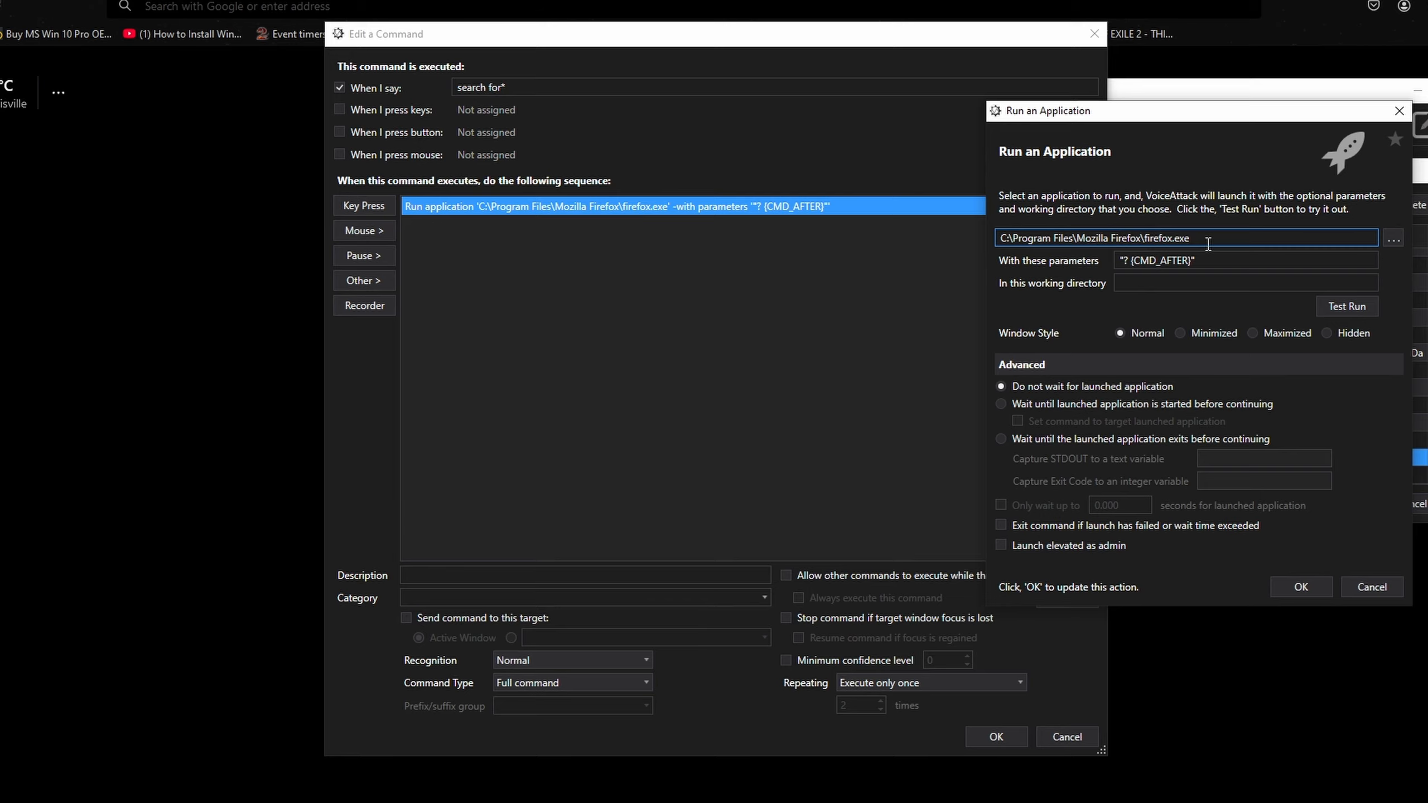
{"action": "left_click", "coordinate": [1394, 241]}
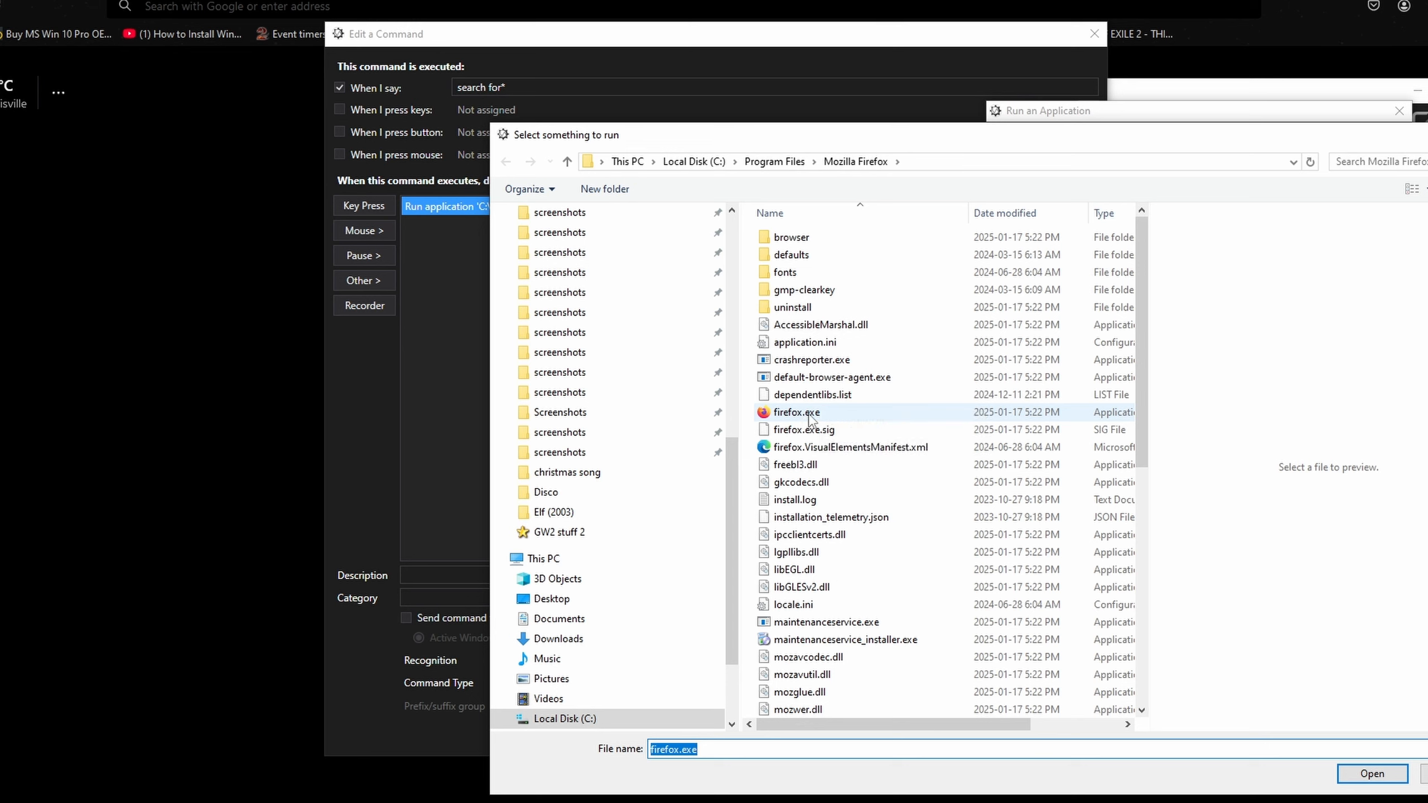
{"action": "left_click", "coordinate": [821, 415]}
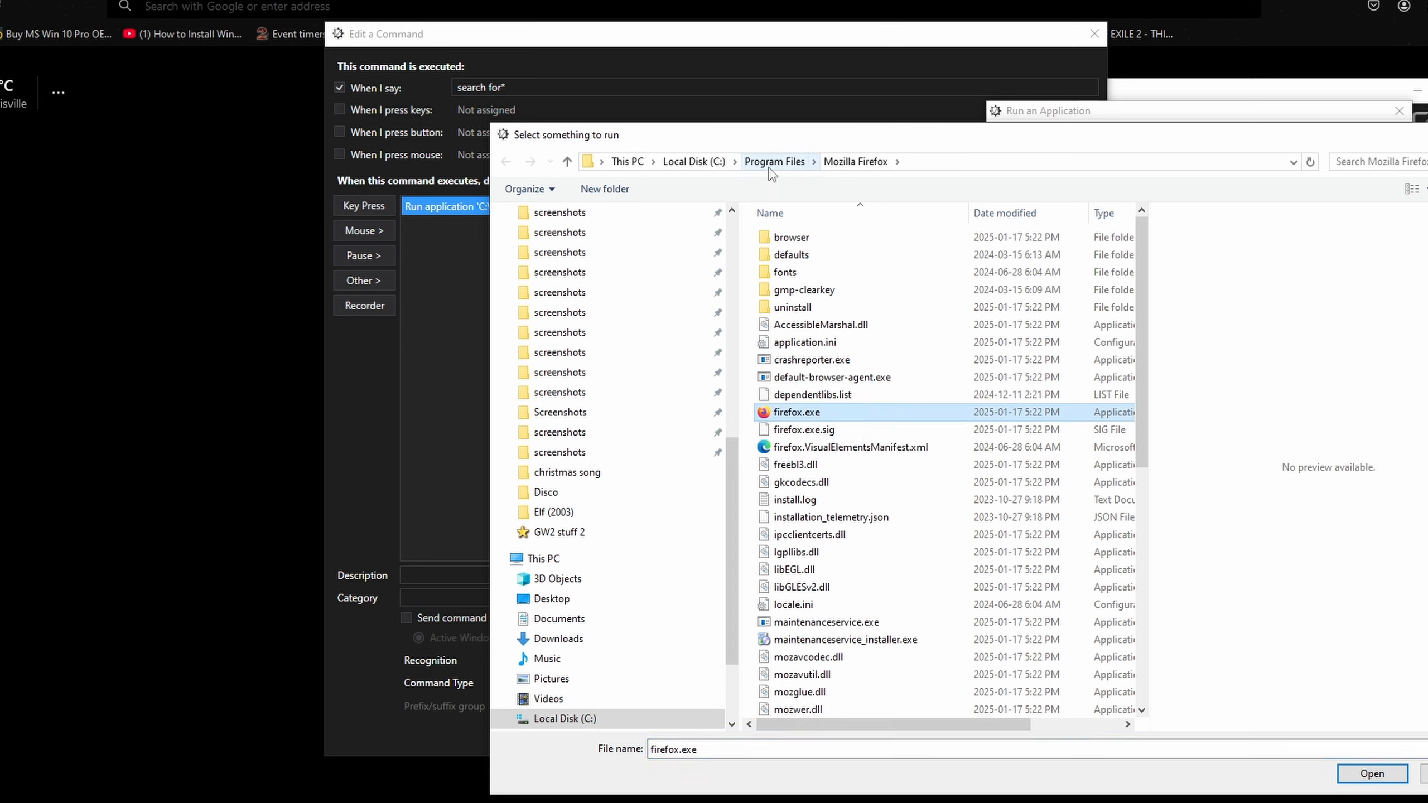
Browse to the ProgramData folder on Local Disk (C:) in the application file picker
{"action": "scroll", "coordinate": [609, 601], "scroll_direction": "down", "scroll_amount": 1}
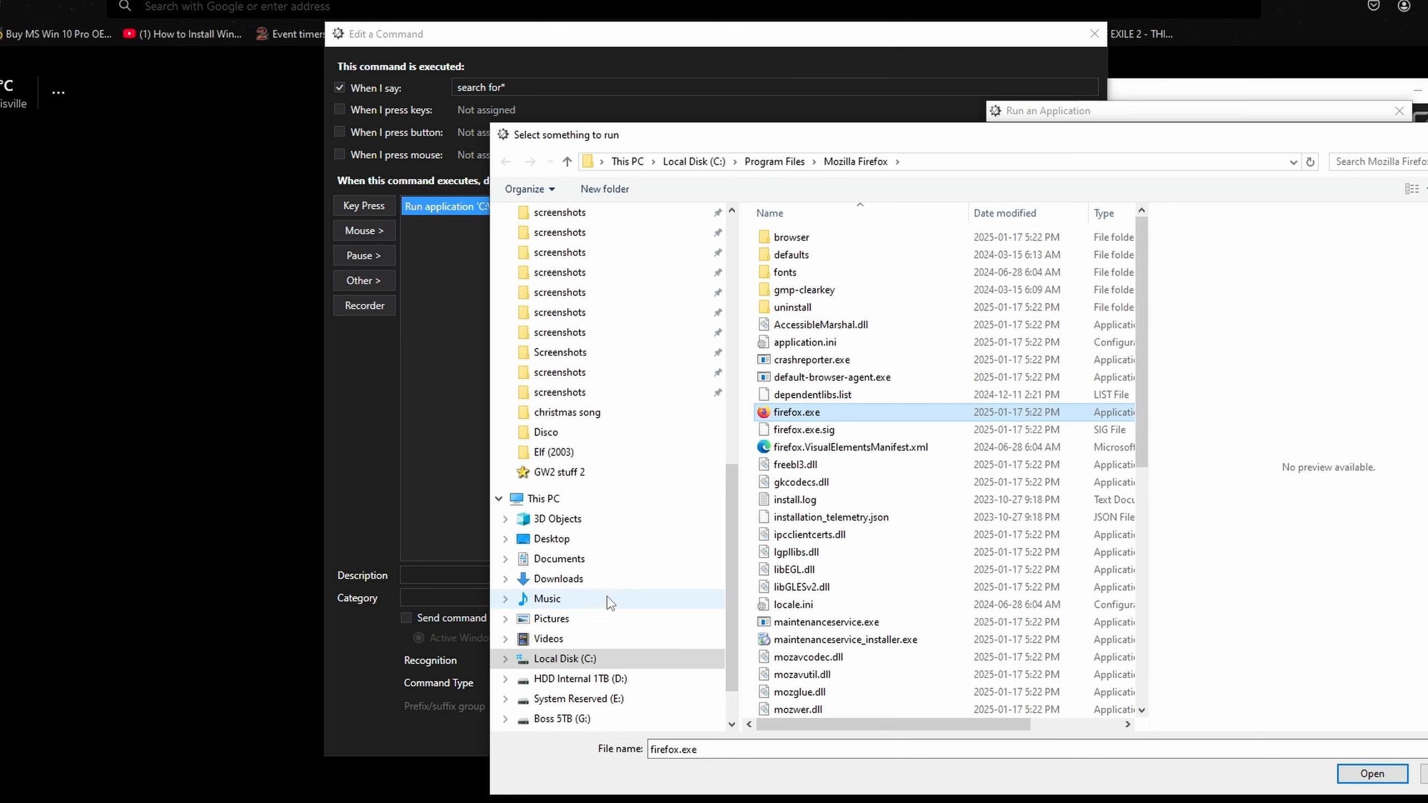
{"action": "scroll", "coordinate": [609, 600], "scroll_direction": "down", "scroll_amount": 1}
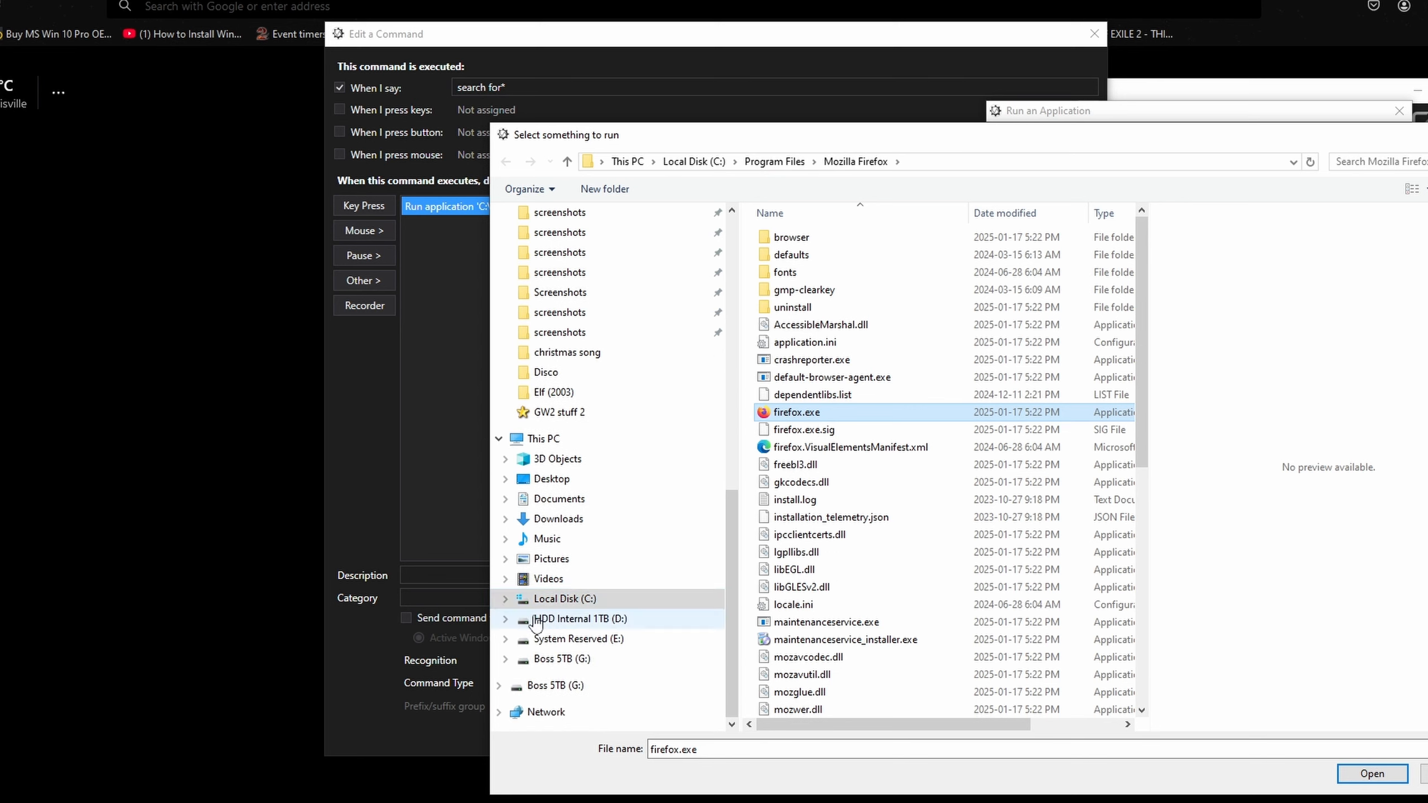
{"action": "left_click", "coordinate": [506, 601]}
{"action": "scroll", "coordinate": [639, 535], "scroll_direction": "down", "scroll_amount": 1}
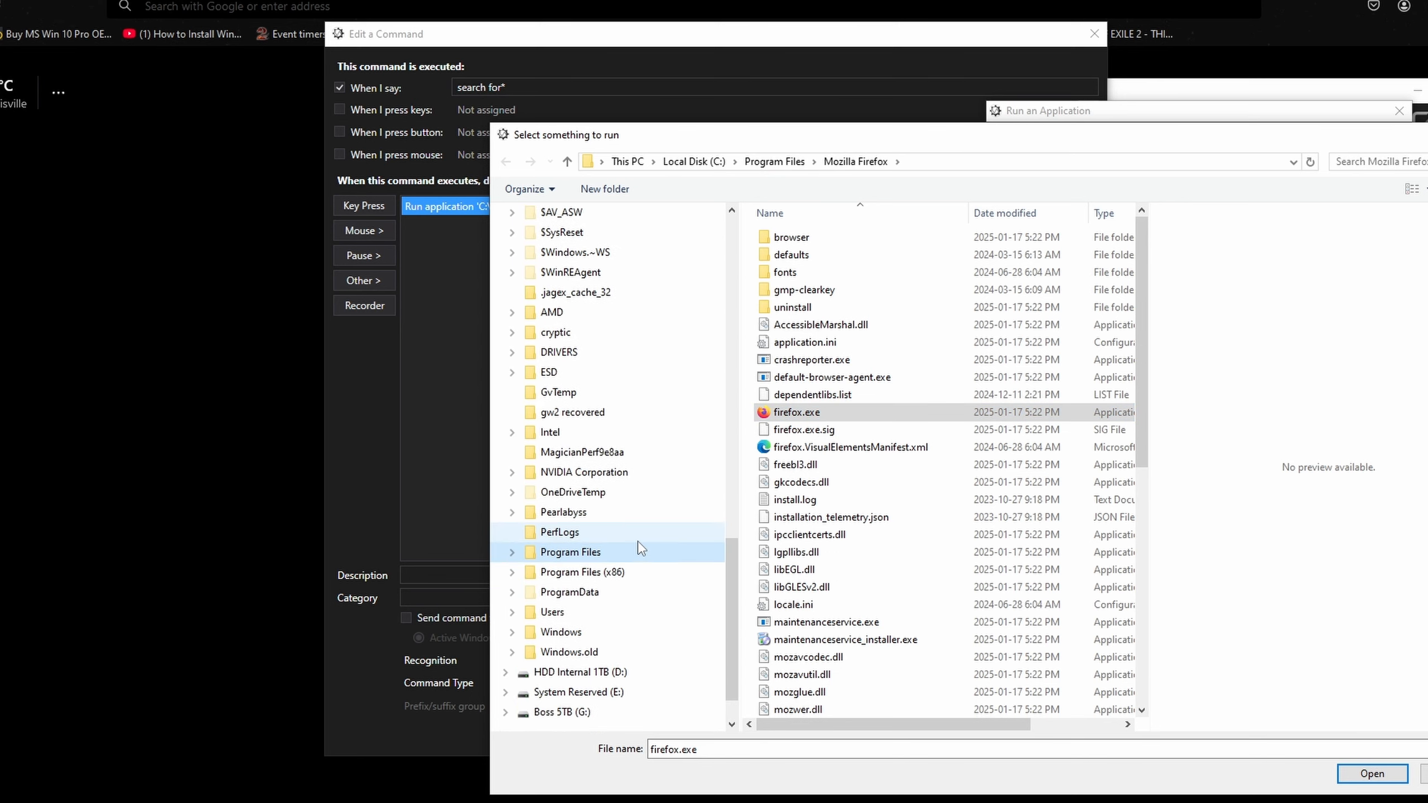
{"action": "left_click", "coordinate": [589, 600]}
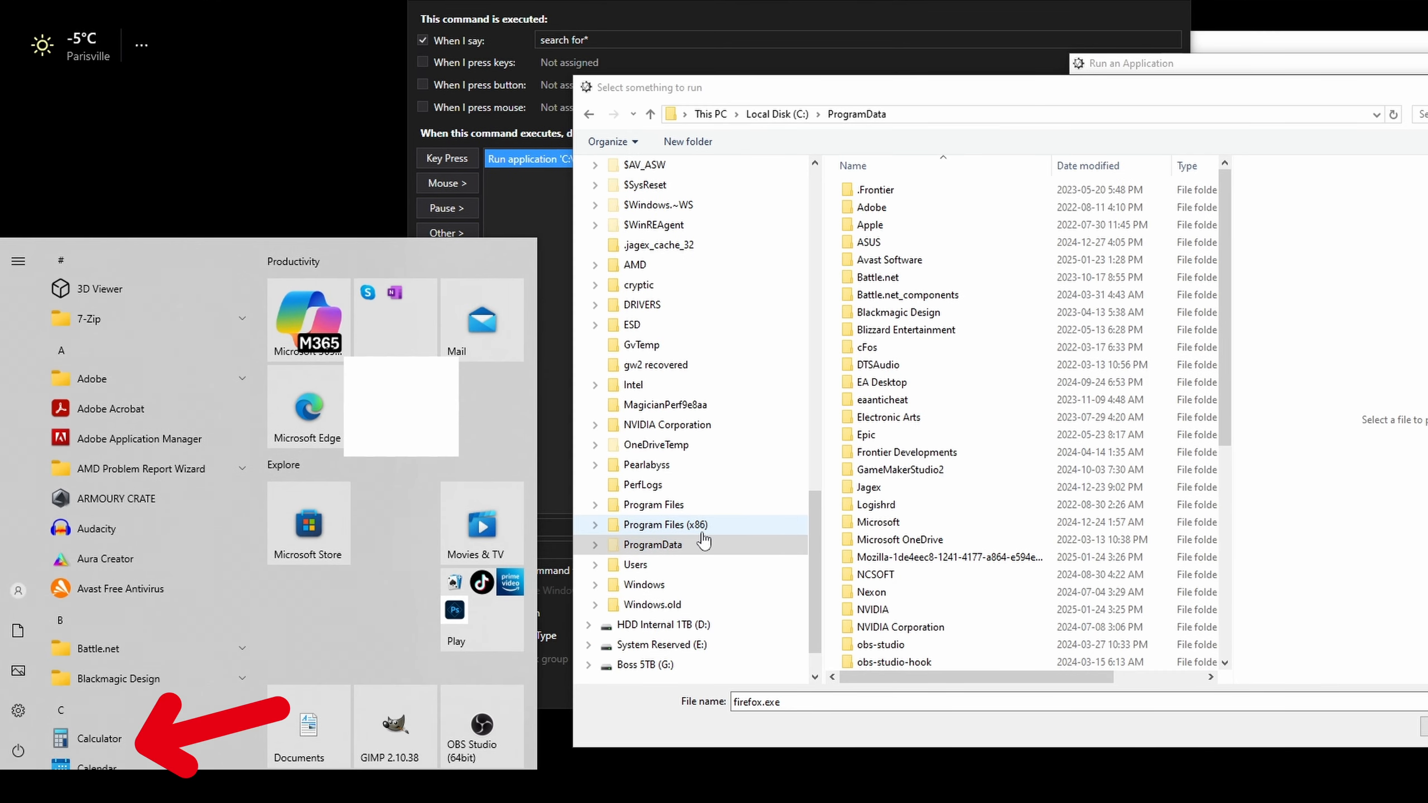
Check in File Explorer Options that hidden files, folders, and drives are set to be shown, and confirm the options
{"action": "type", "text": "fil"}
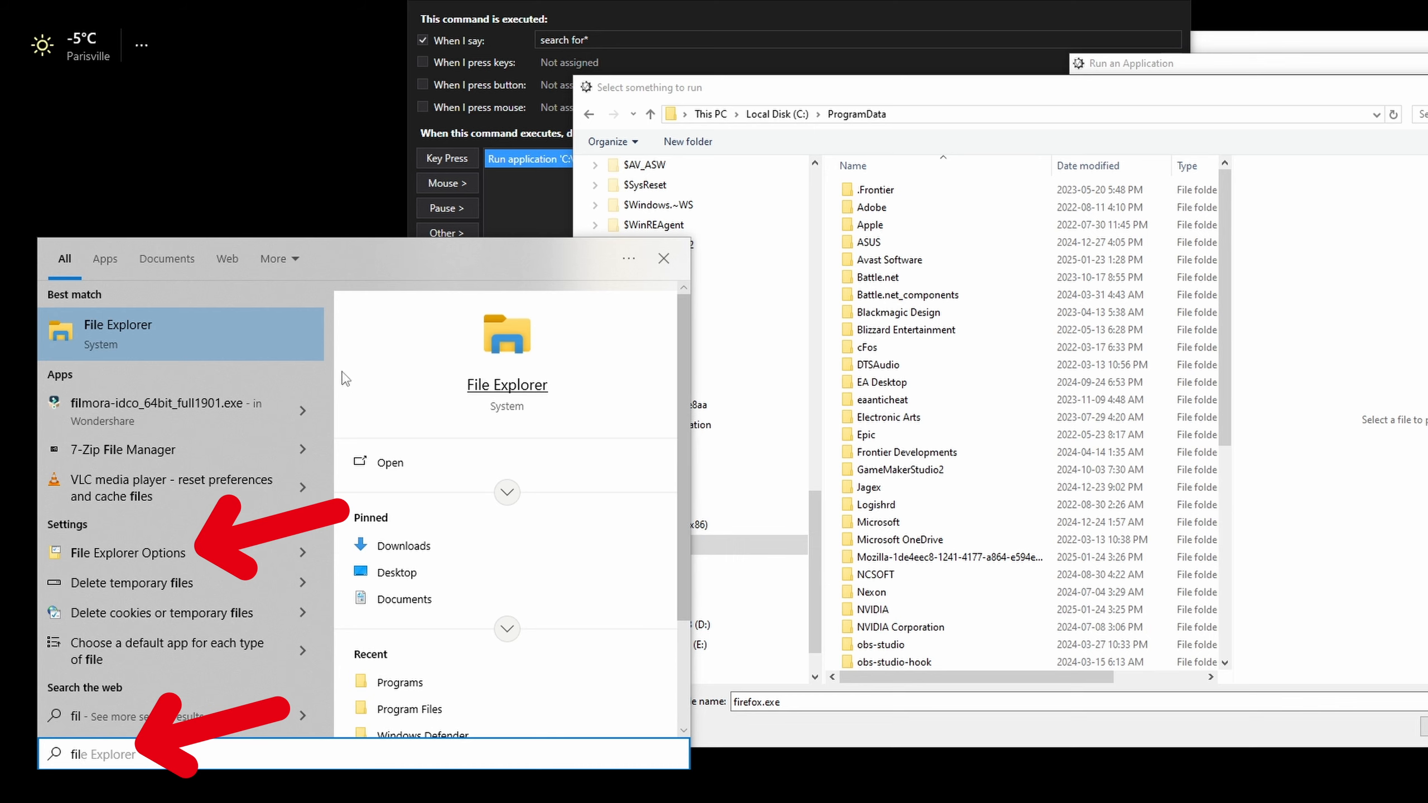
{"action": "left_click", "coordinate": [191, 553]}
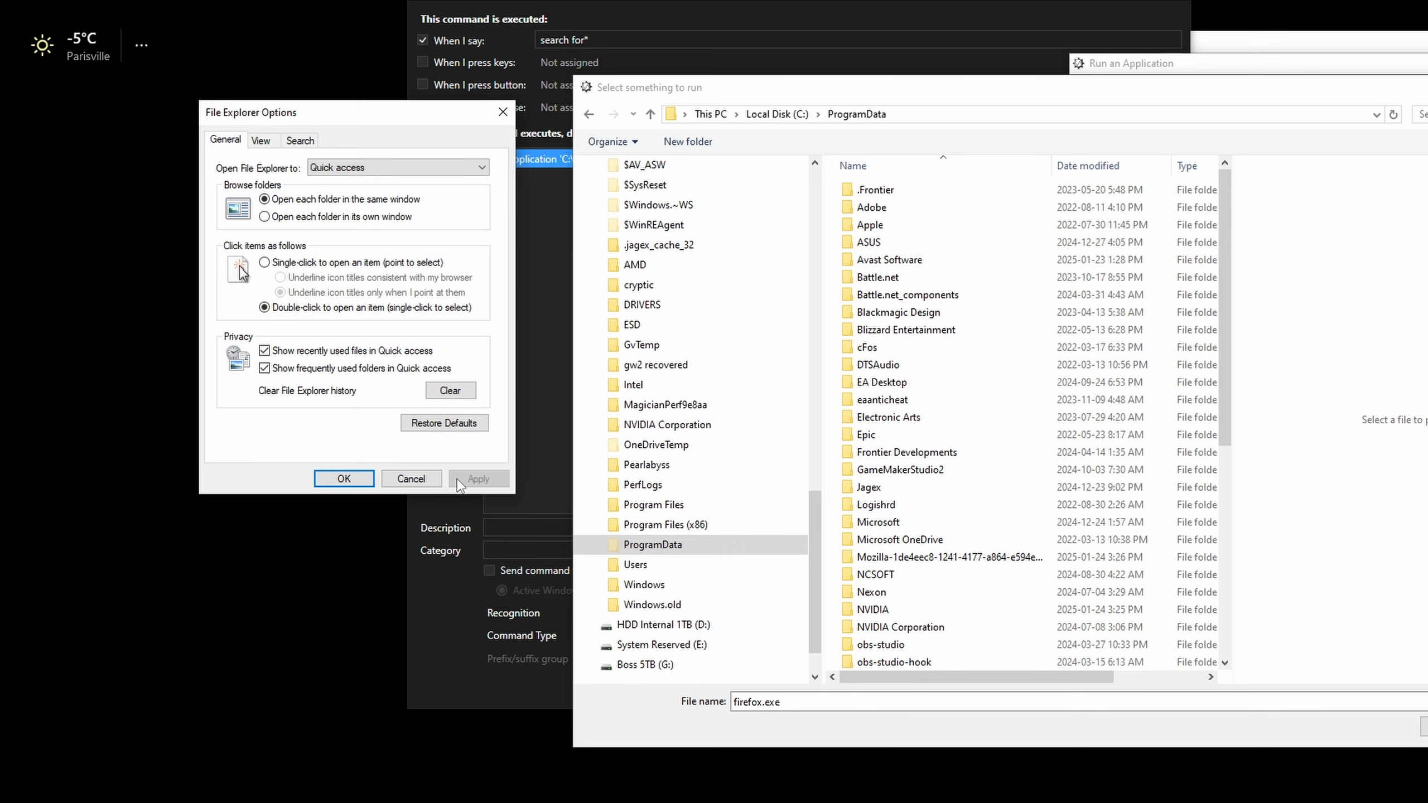
{"action": "left_click", "coordinate": [260, 141]}
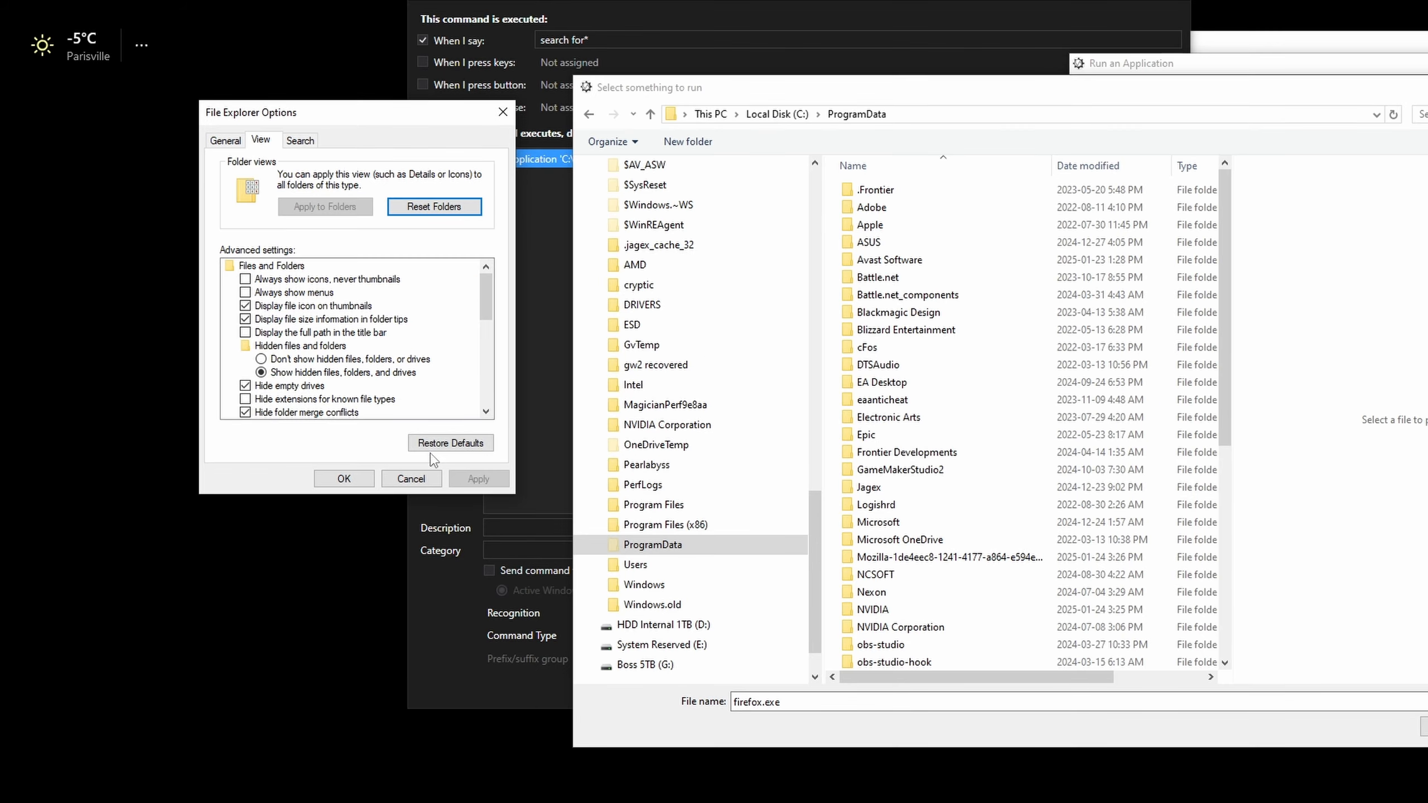
{"action": "left_click", "coordinate": [347, 481]}
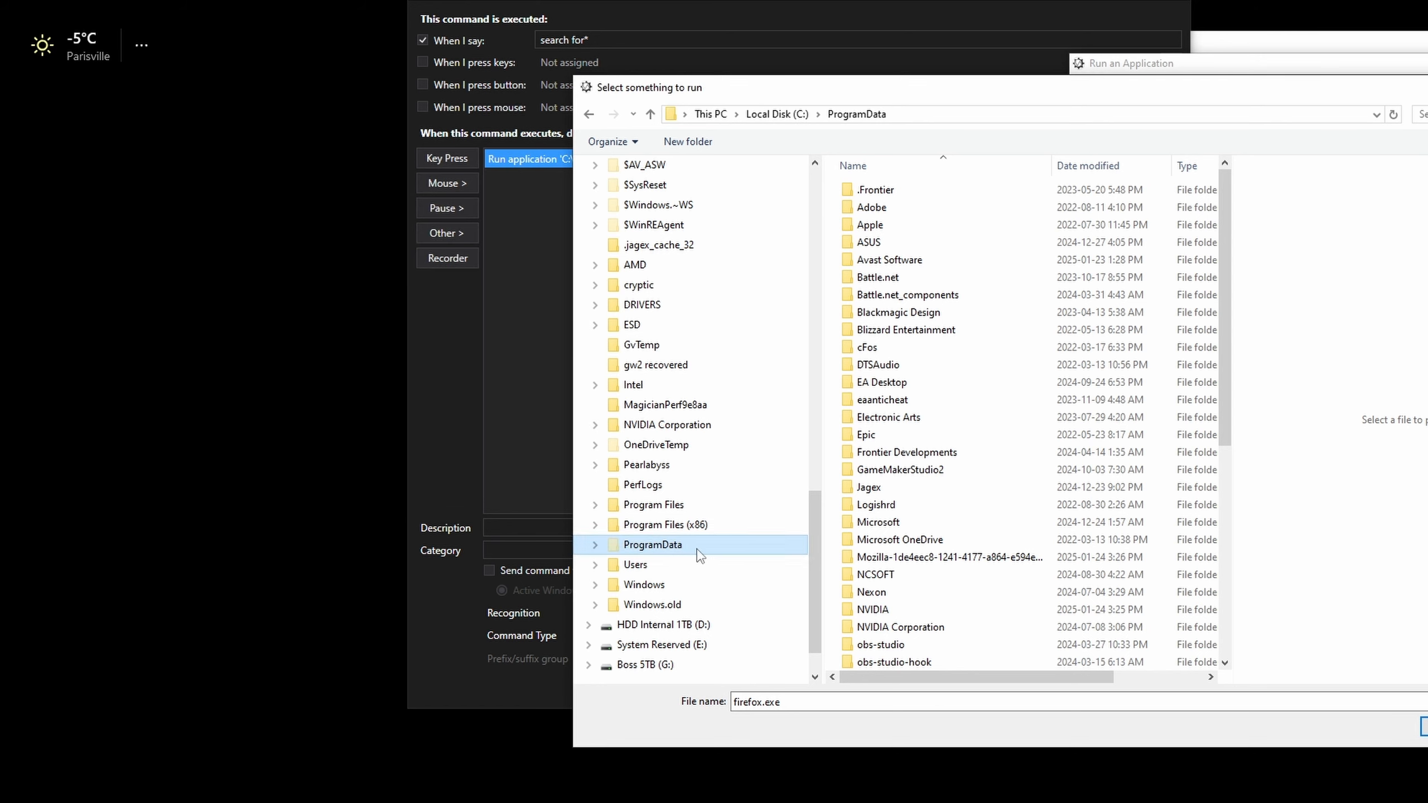
Browse from ProgramData through Microsoft, Windows and Start Menu to the Programs folder
{"action": "left_click", "coordinate": [957, 401]}
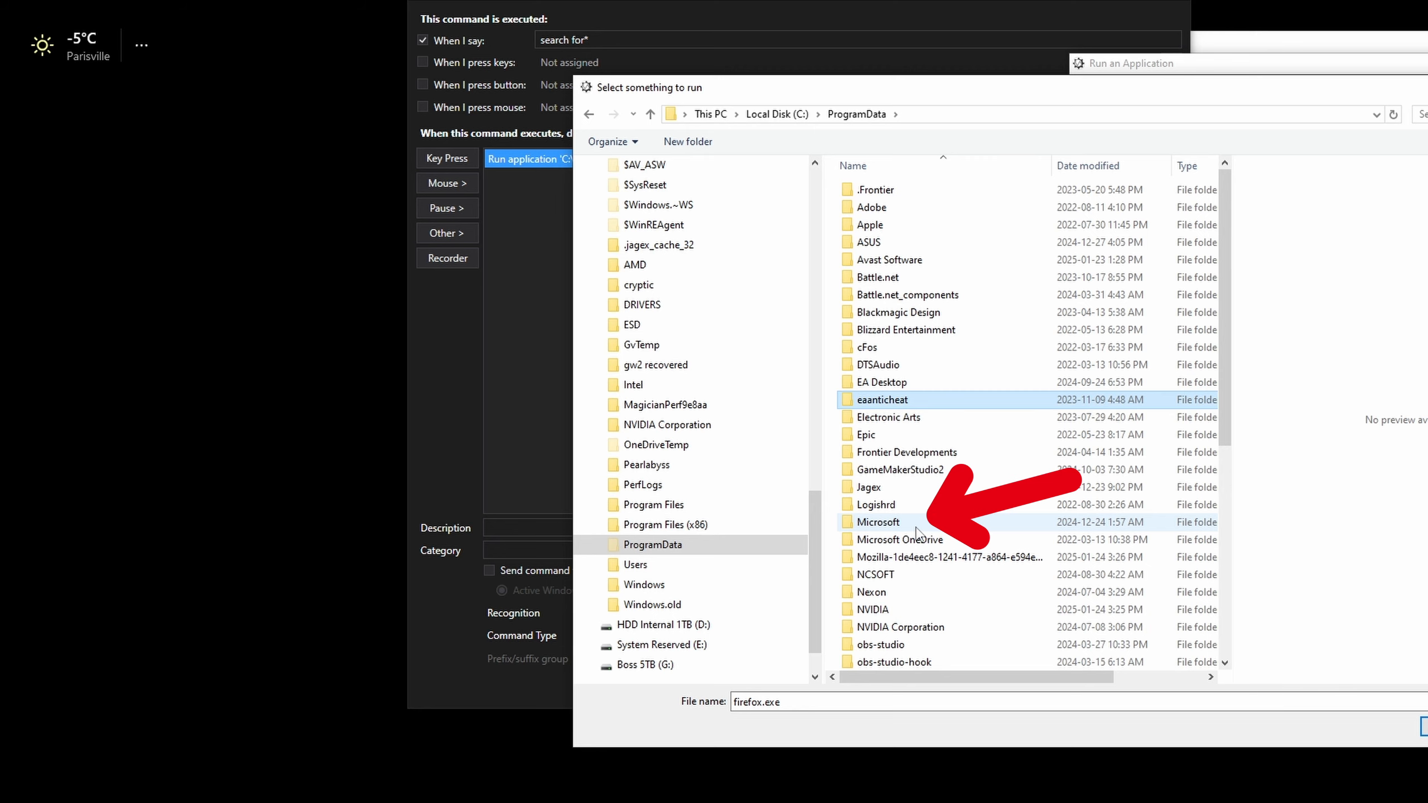
{"action": "double_click", "coordinate": [917, 527]}
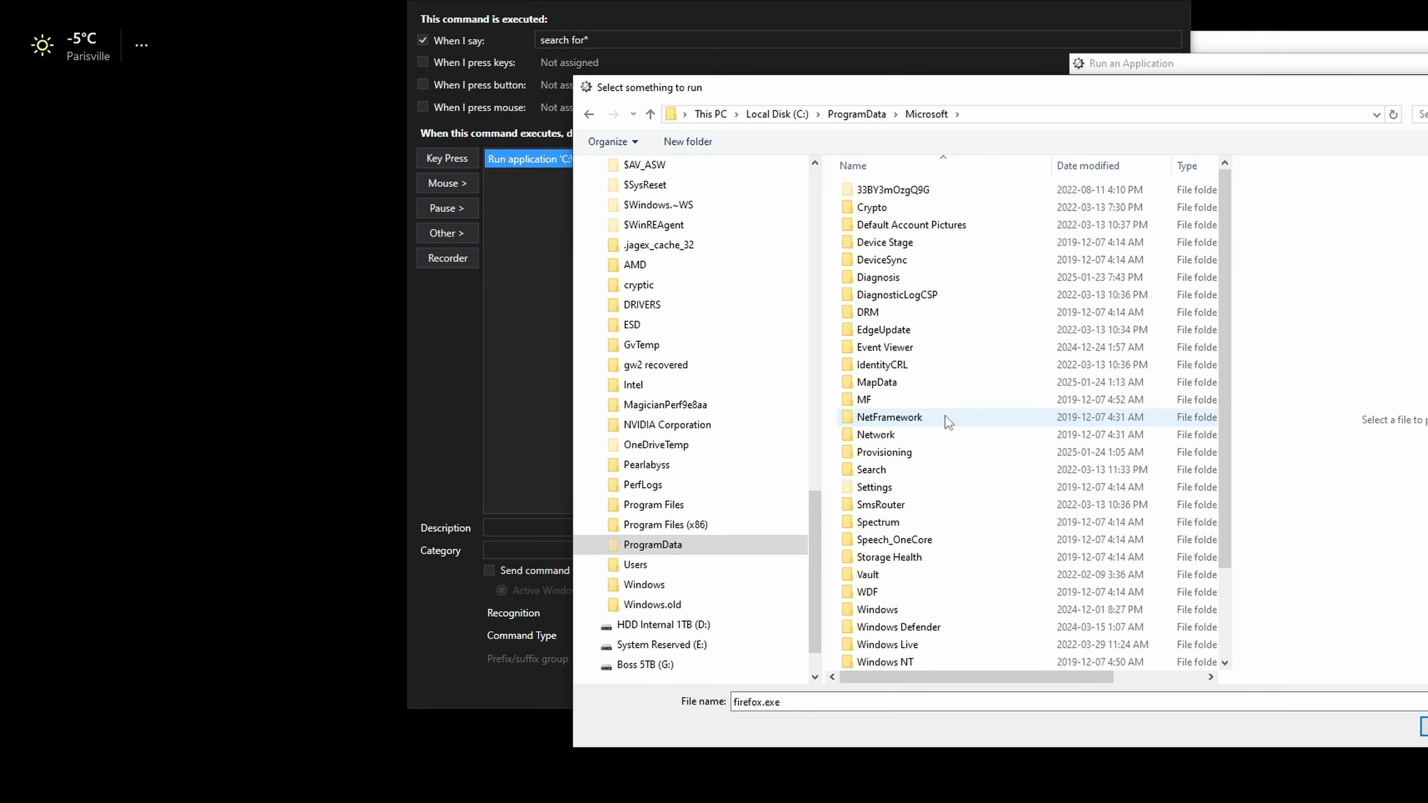
{"action": "scroll", "coordinate": [933, 483], "scroll_direction": "down", "scroll_amount": 1}
{"action": "double_click", "coordinate": [877, 575]}
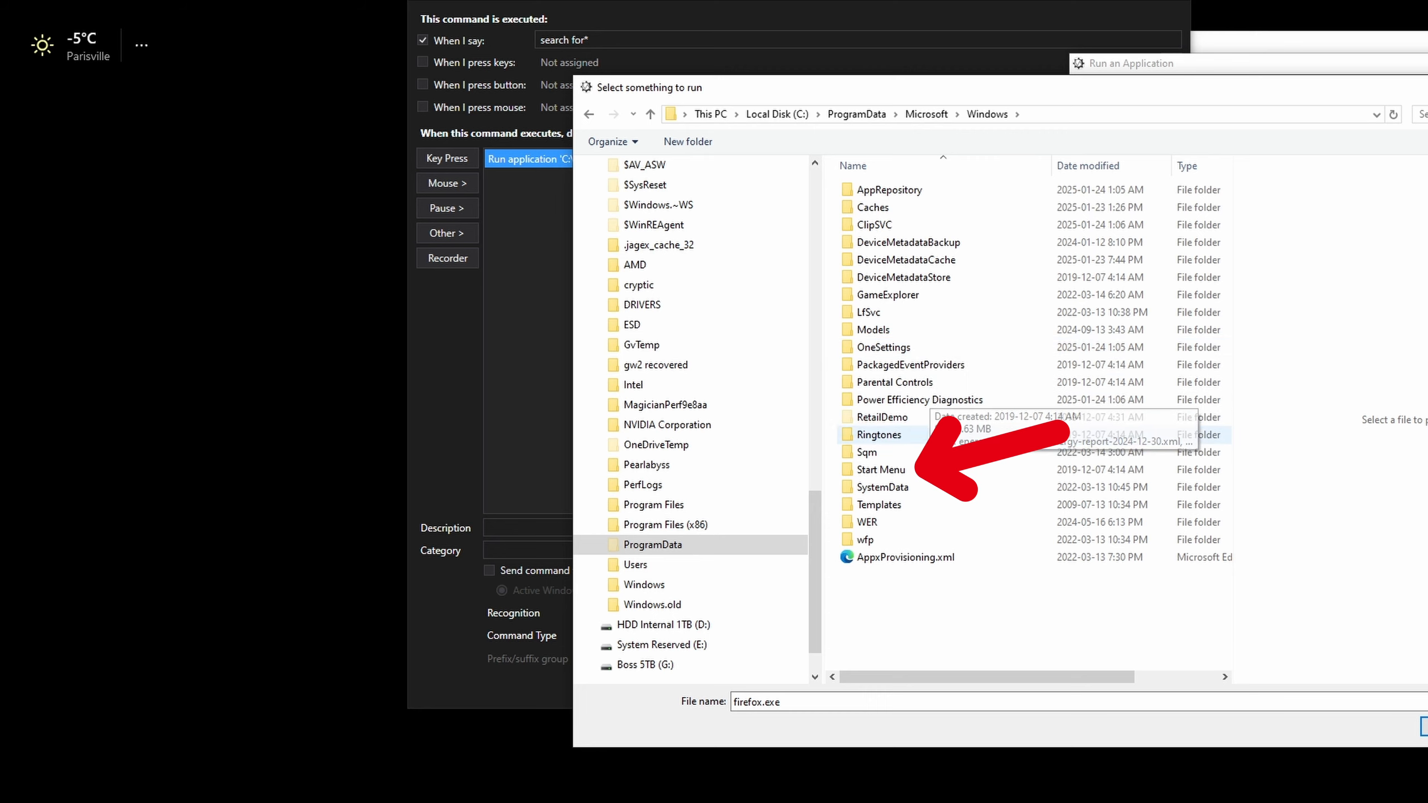
{"action": "double_click", "coordinate": [900, 470]}
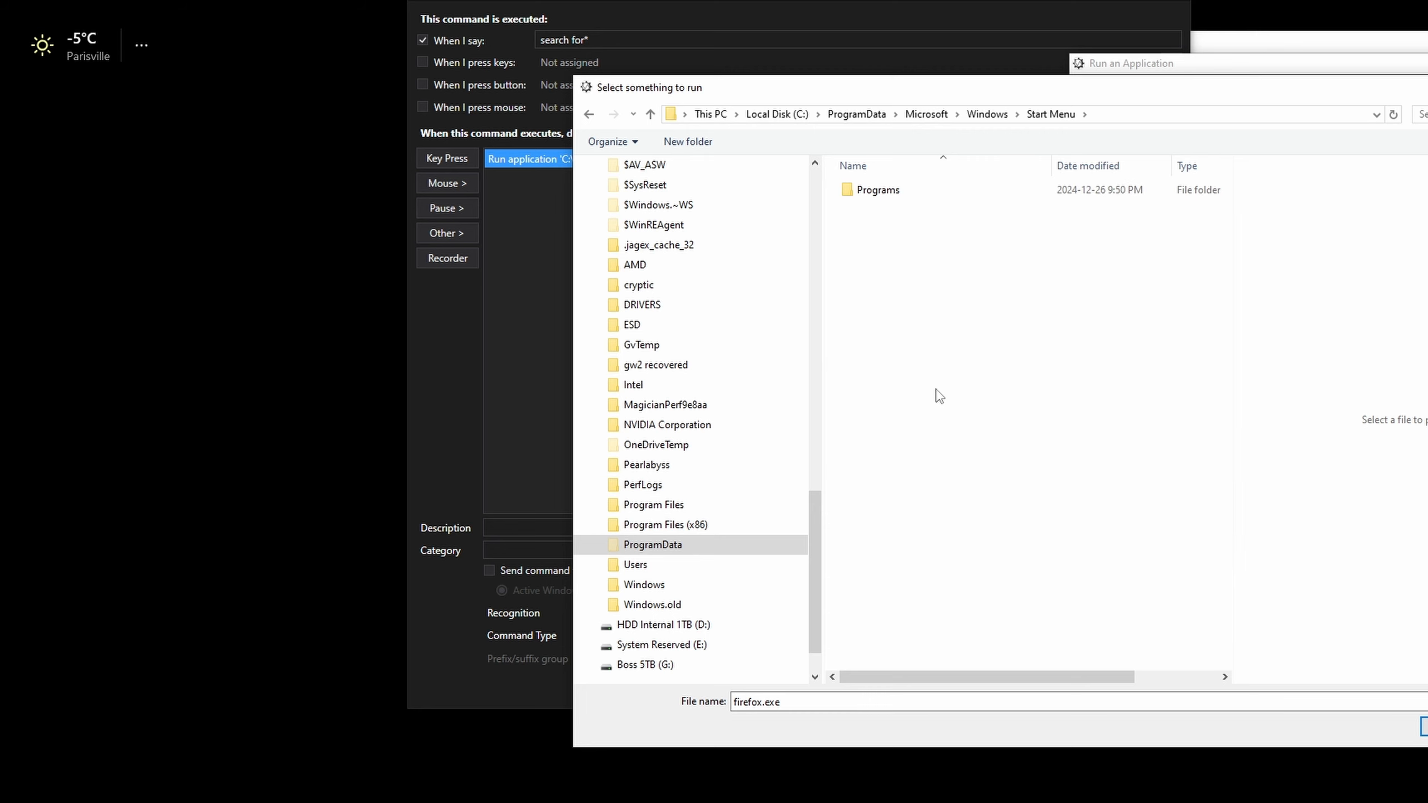
{"action": "double_click", "coordinate": [900, 191]}
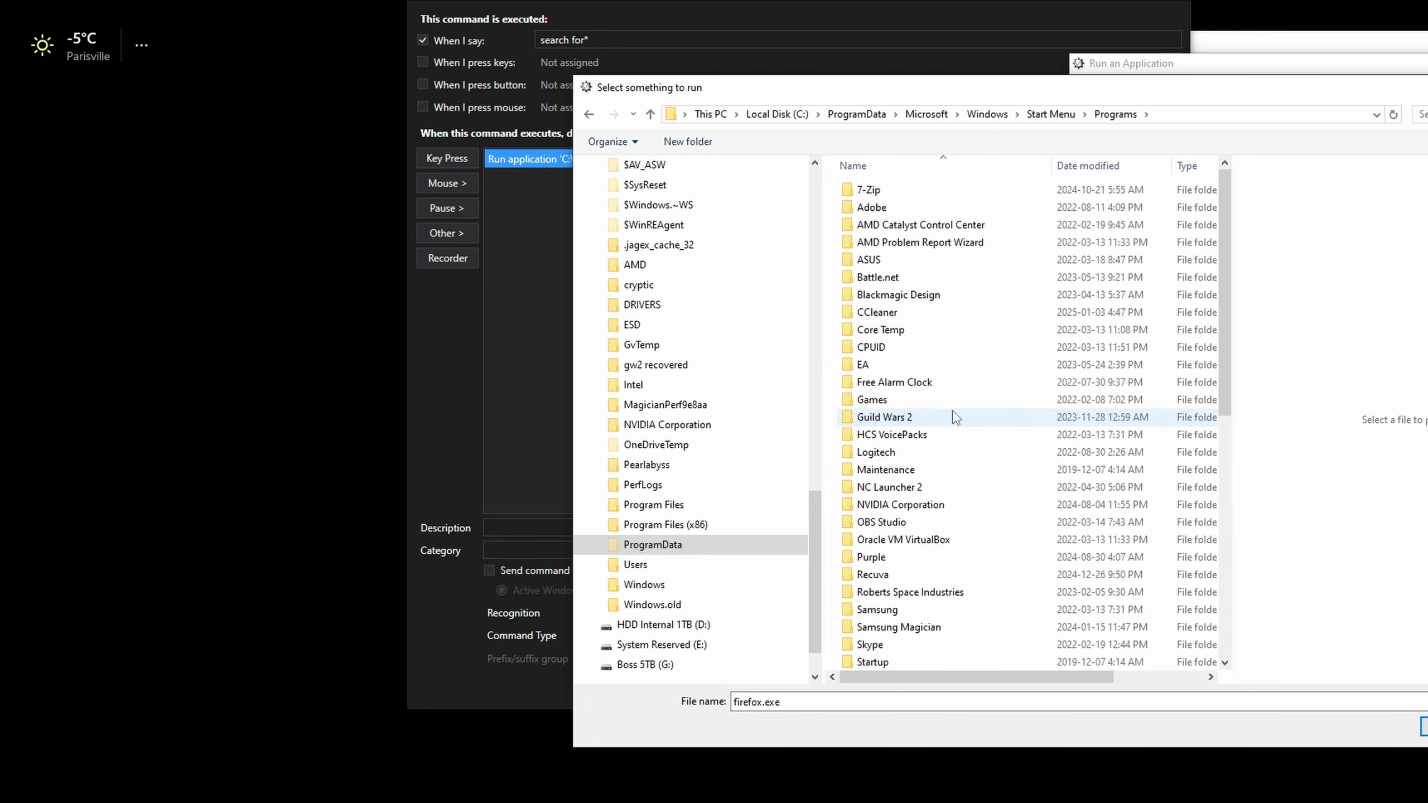
Select the Google Chrome shortcut in the Programs folder and leave the file picker
{"action": "scroll", "coordinate": [956, 427], "scroll_direction": "down", "scroll_amount": 7}
{"action": "scroll", "coordinate": [970, 450], "scroll_direction": "down", "scroll_amount": 2}
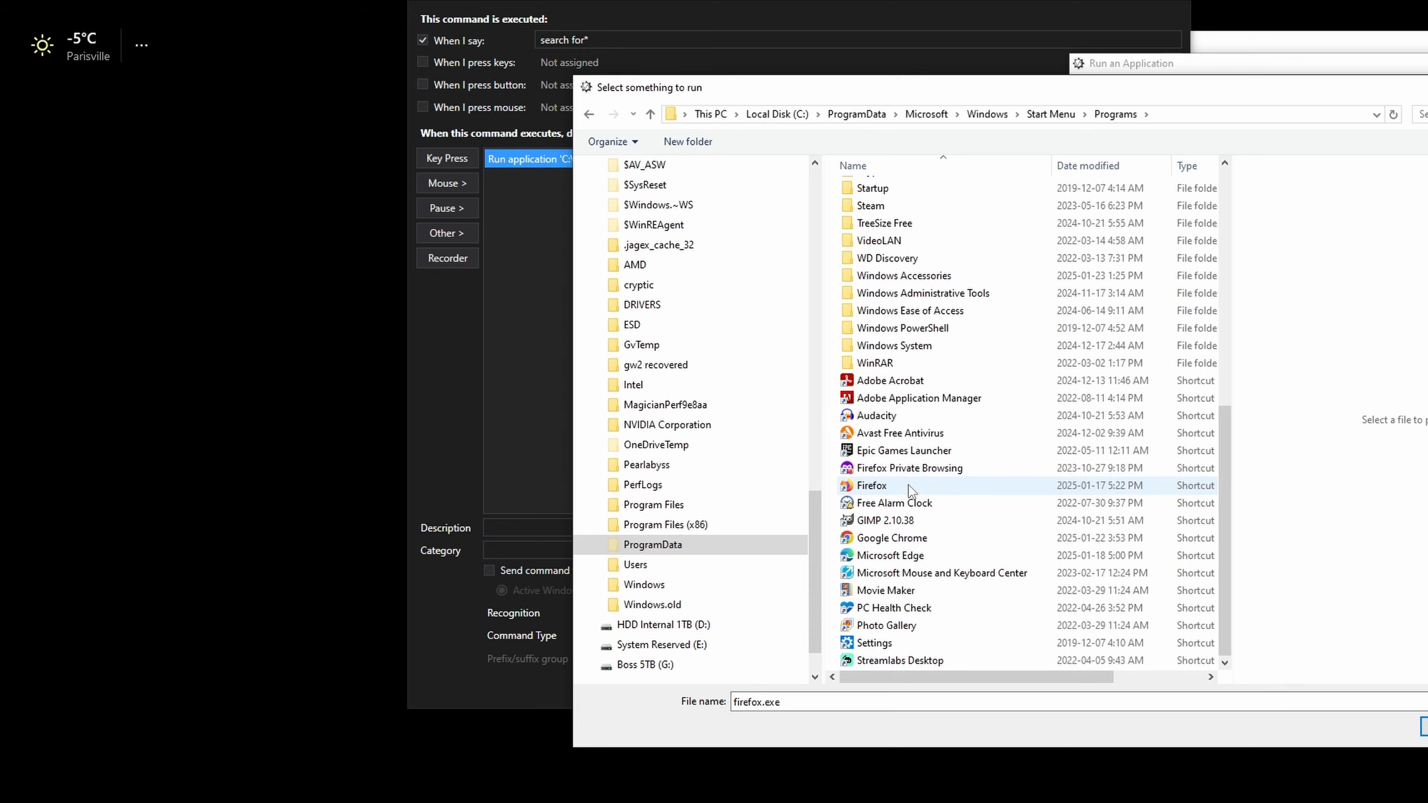
{"action": "left_click", "coordinate": [922, 538]}
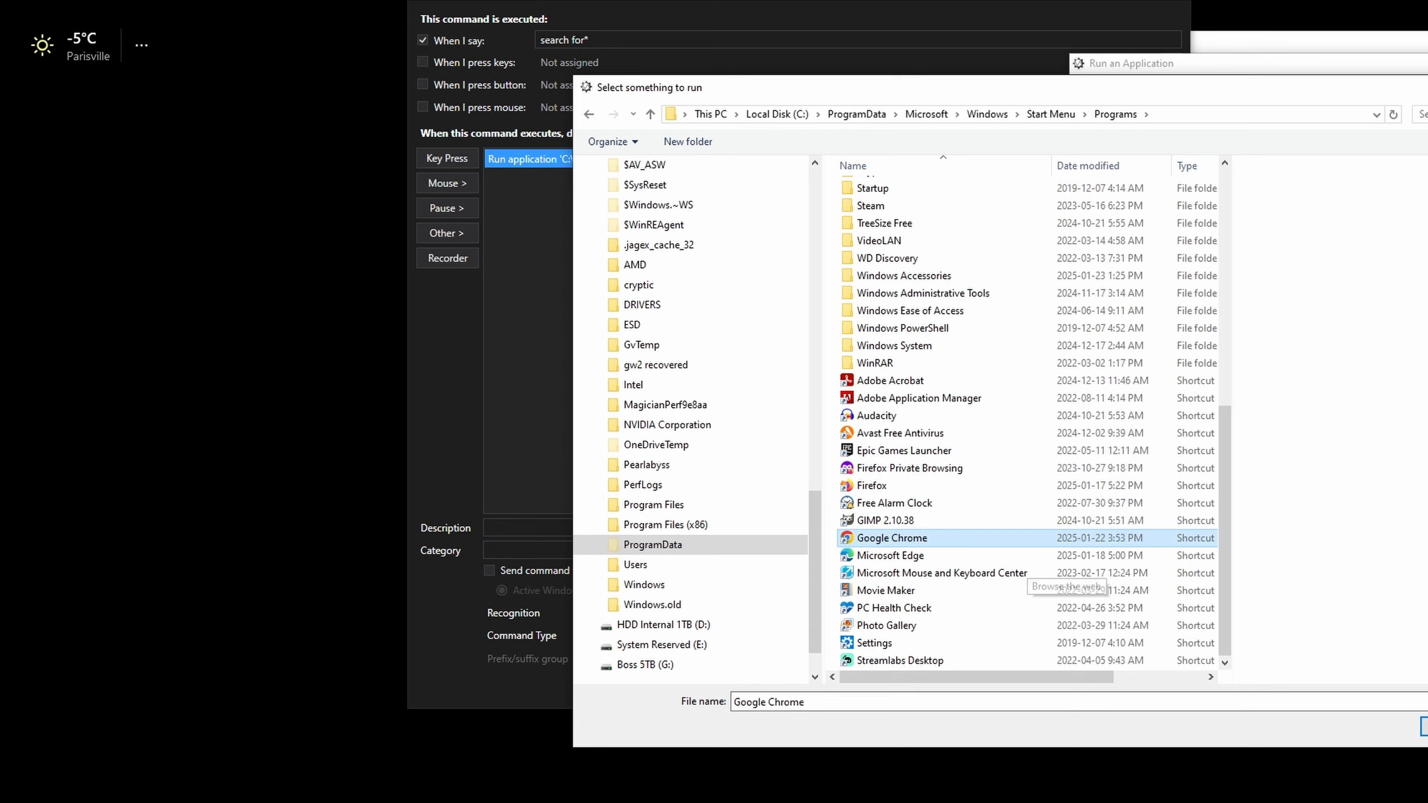
{"action": "left_click", "coordinate": [1427, 727]}
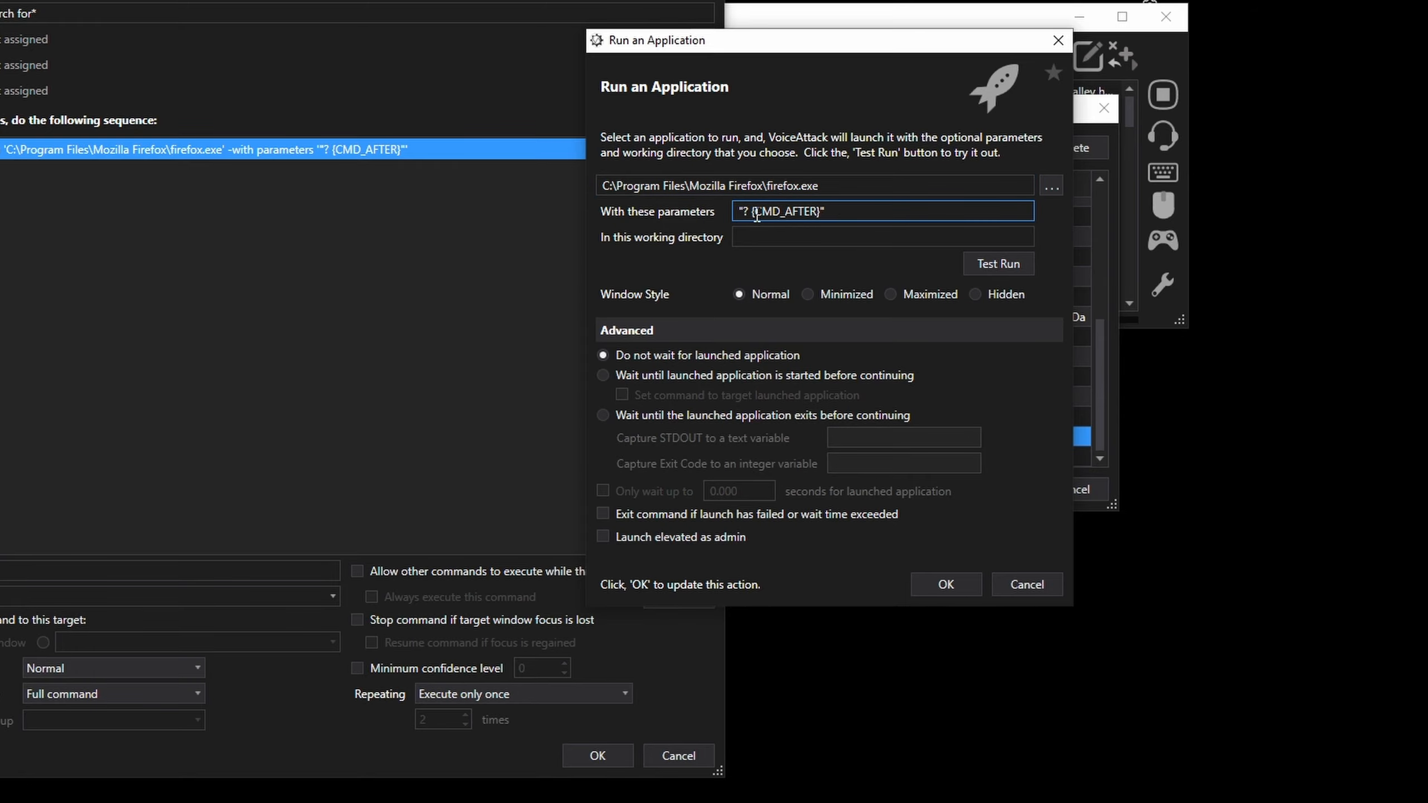
Confirm the Firefox action with the parameters "? {CMD_AFTER}" and close the command editor, discarding the changes
{"action": "left_click_drag", "start_coordinate": [849, 214], "coordinate": [734, 217]}
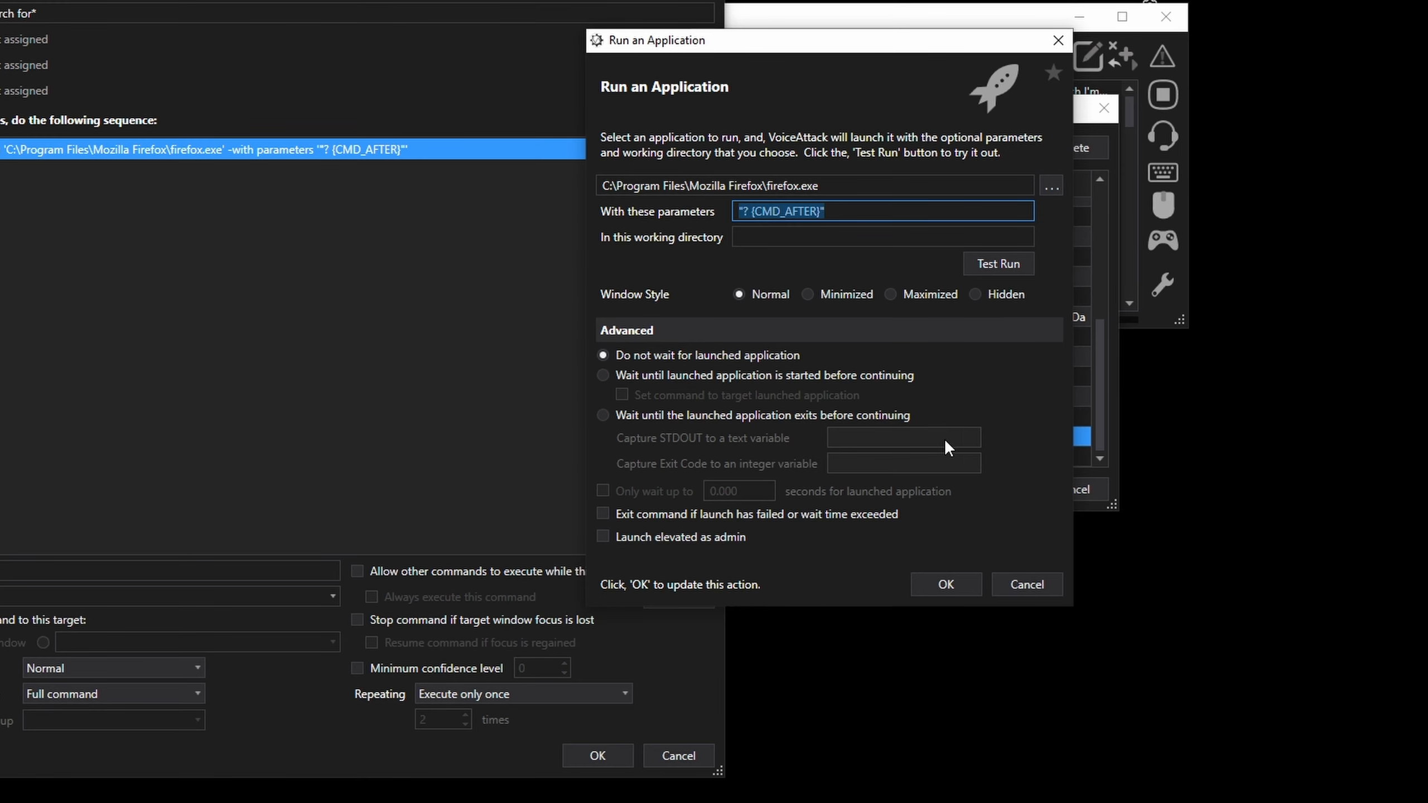
{"action": "left_click", "coordinate": [931, 590]}
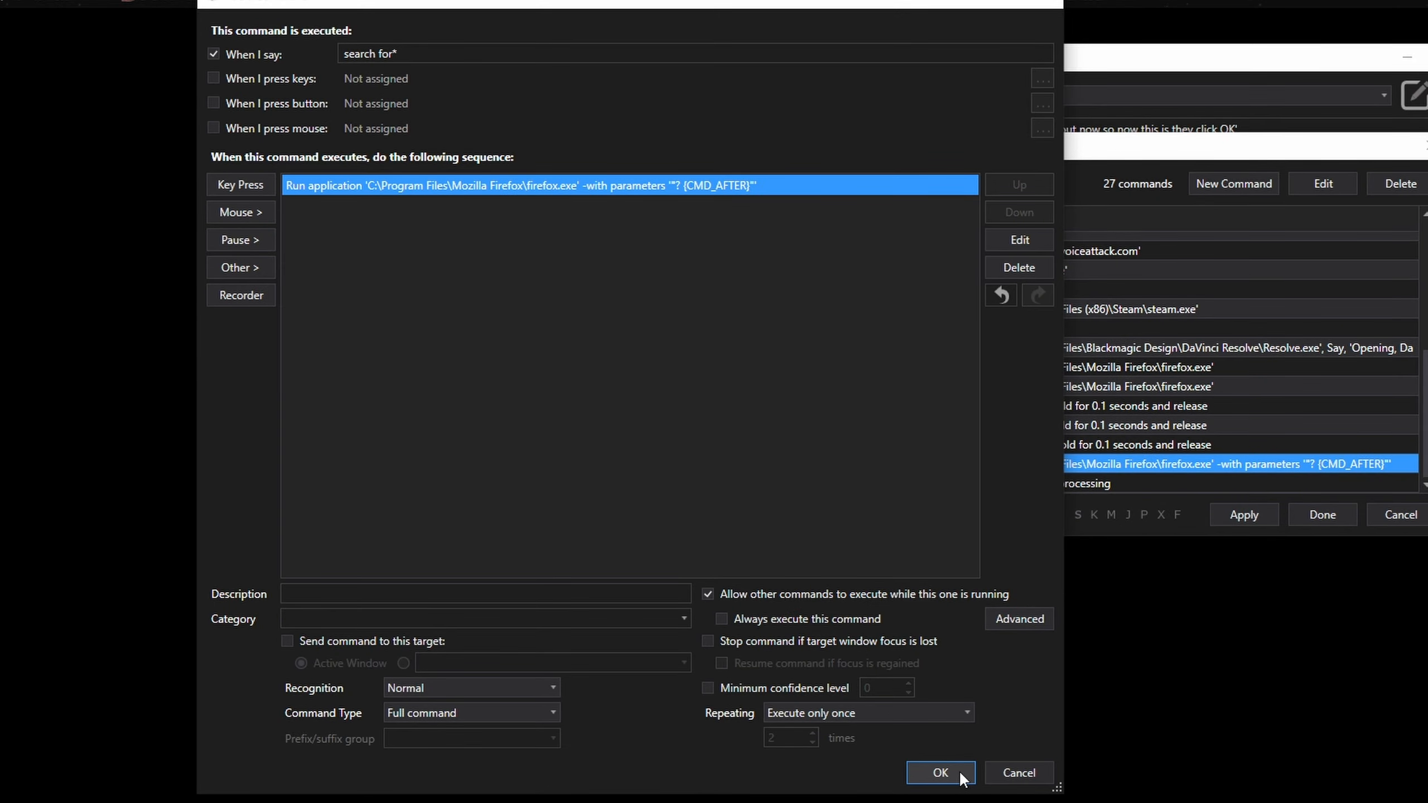
{"action": "left_click", "coordinate": [1018, 773]}
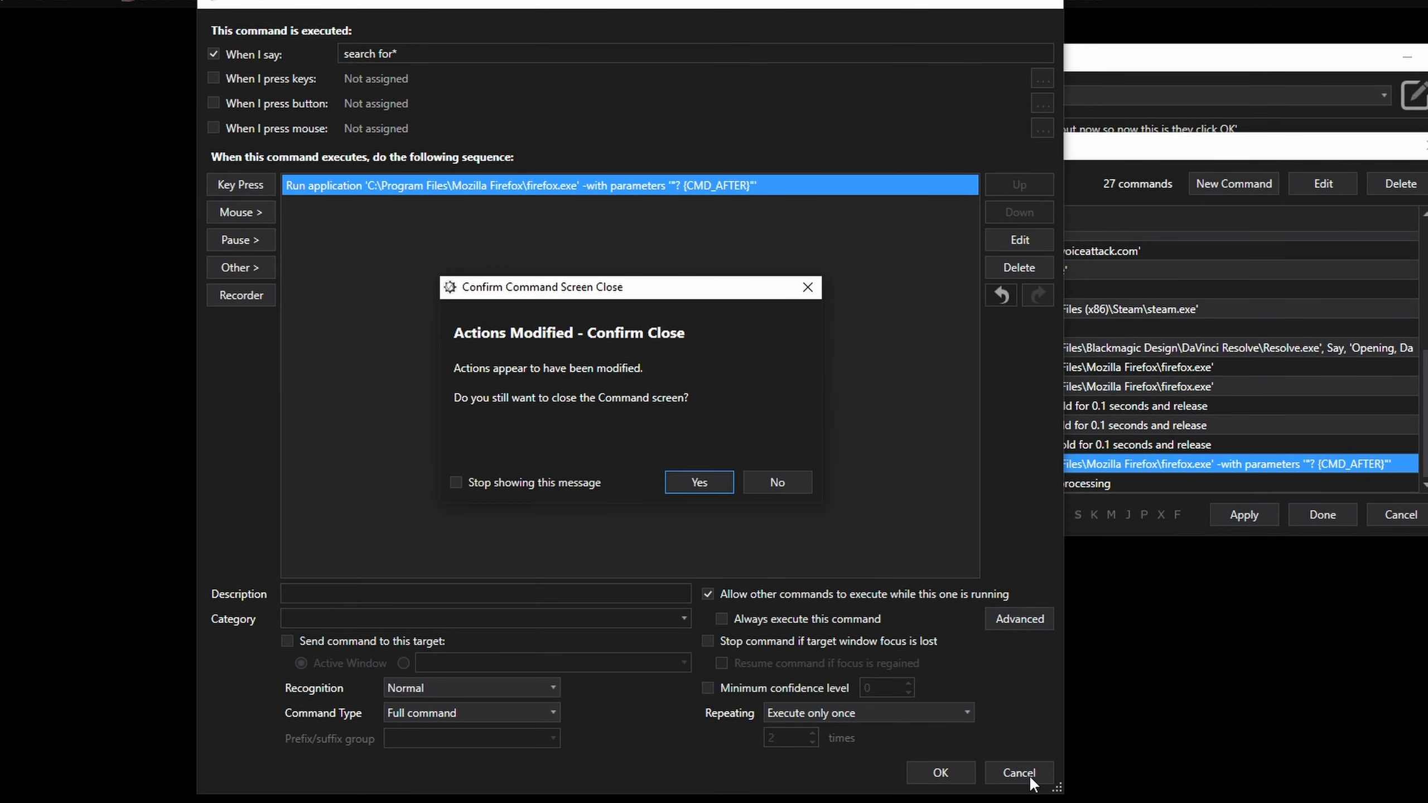
{"action": "left_click", "coordinate": [700, 484]}
Reopen the "search for*" command and inspect its Firefox run-application action without changing it
{"action": "double_click", "coordinate": [684, 465]}
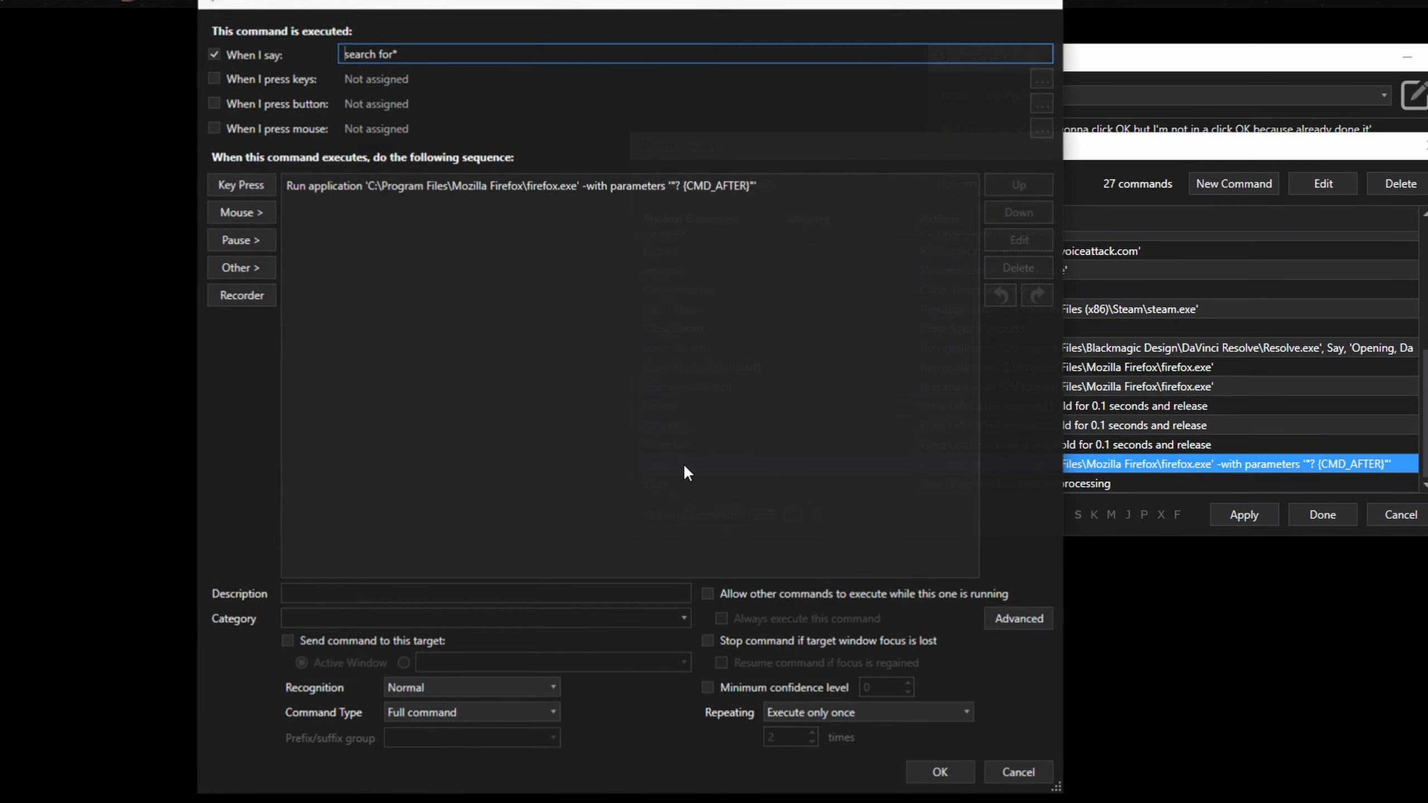
{"action": "double_click", "coordinate": [500, 187]}
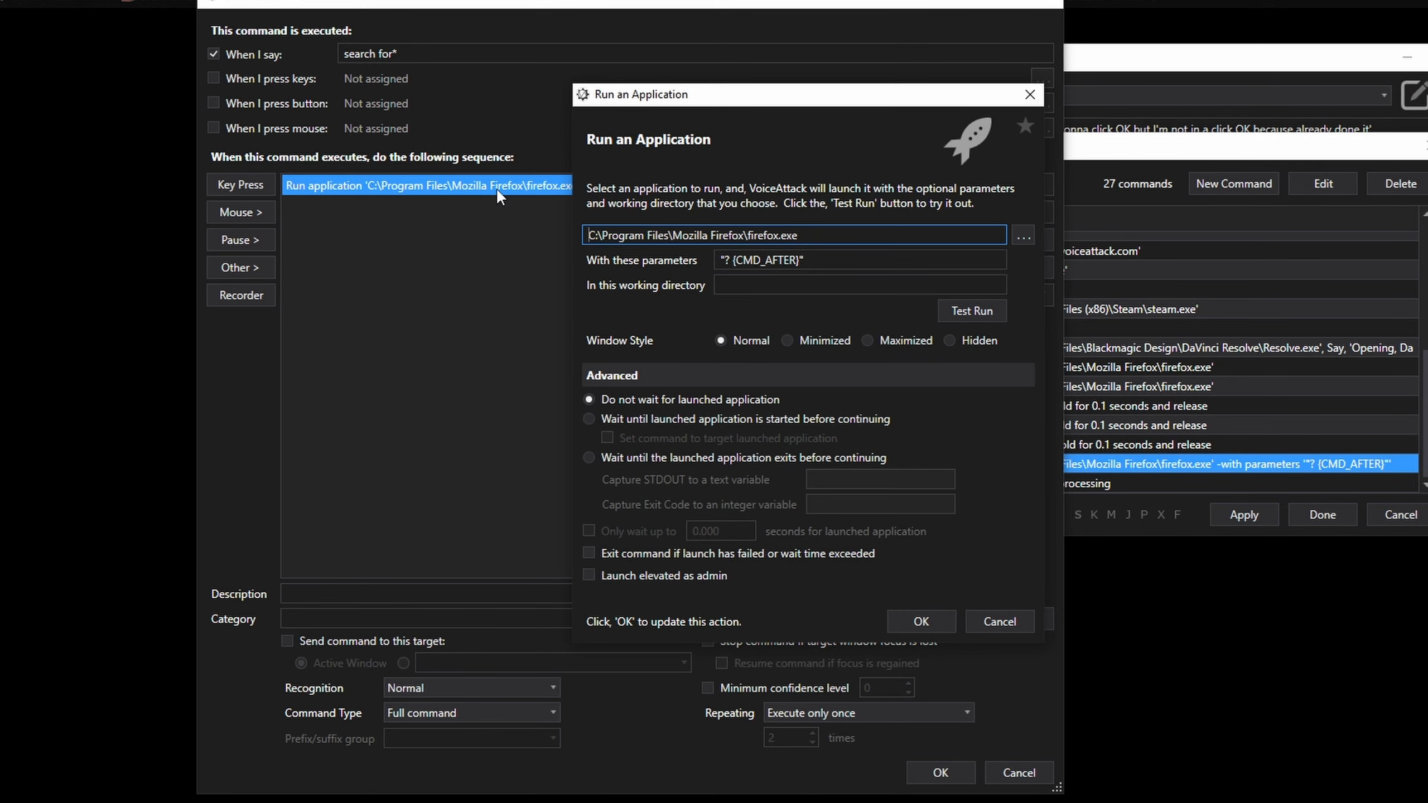
{"action": "left_click", "coordinate": [1000, 621]}
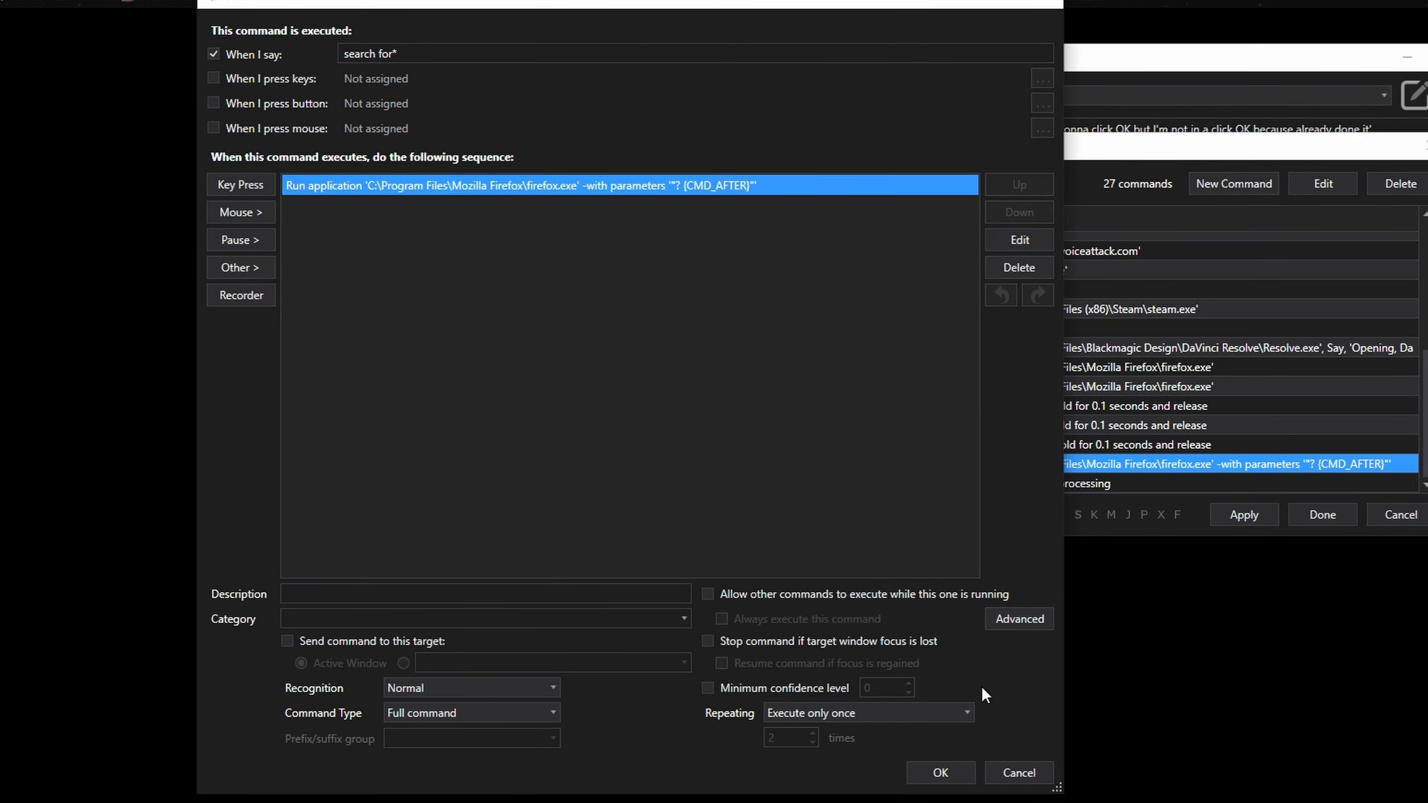
Confirm the "search for*" command, apply the changes to My Profile and finish editing the profile
{"action": "left_click", "coordinate": [923, 768]}
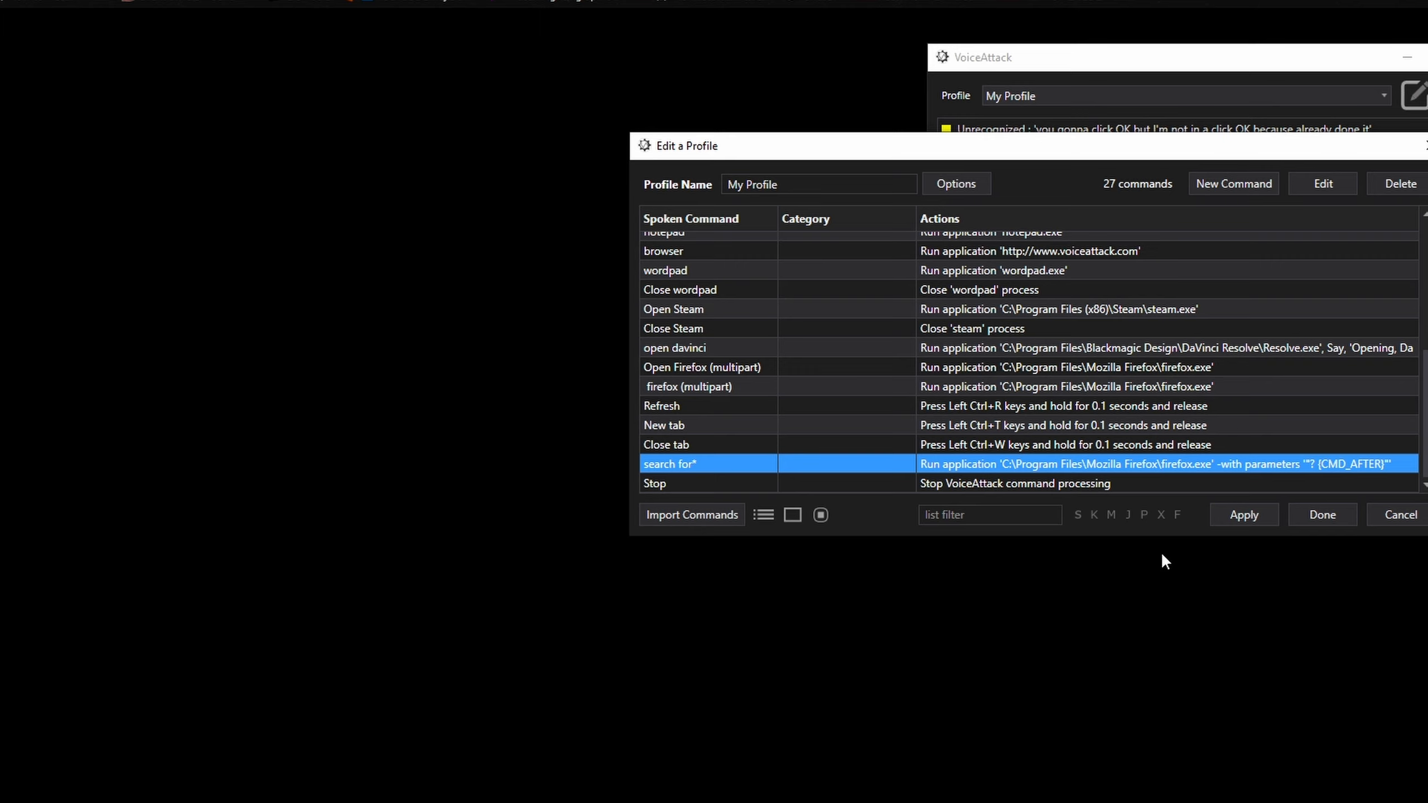
{"action": "left_click", "coordinate": [1241, 524]}
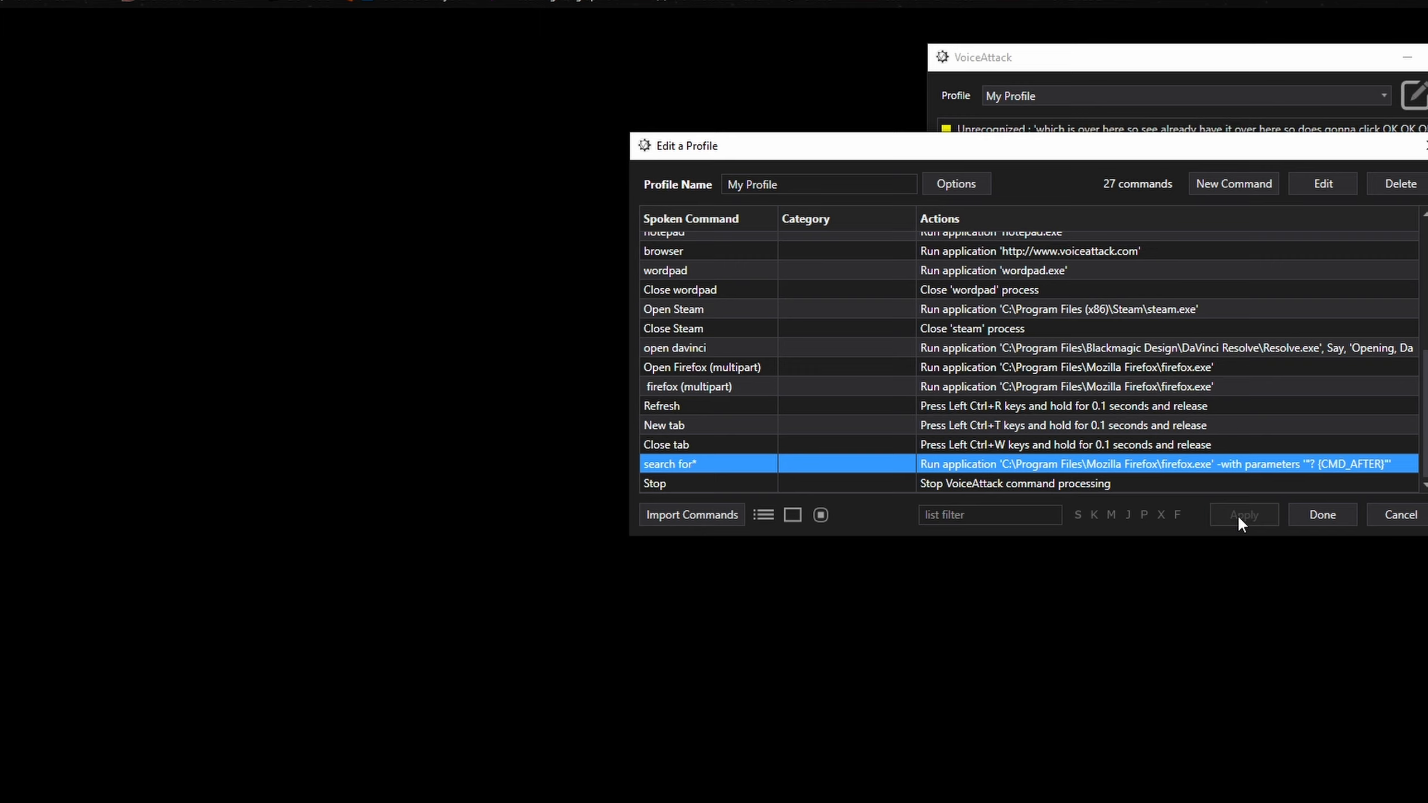
{"action": "left_click", "coordinate": [1322, 515]}
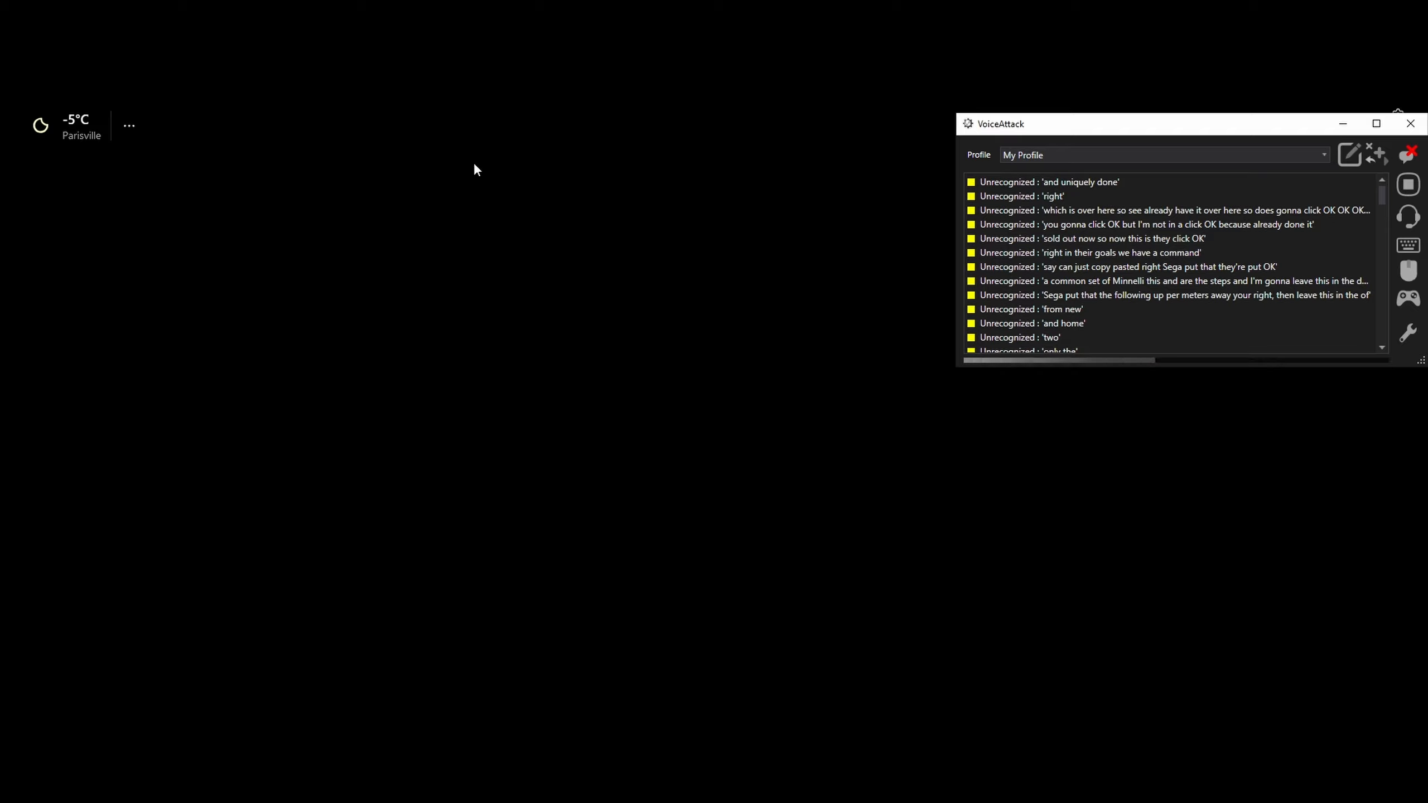
Test the voice search in Firefox with "nights", "trompe" and "planet earth", looking through the Google results
{"action": "left_click", "coordinate": [197, 65]}
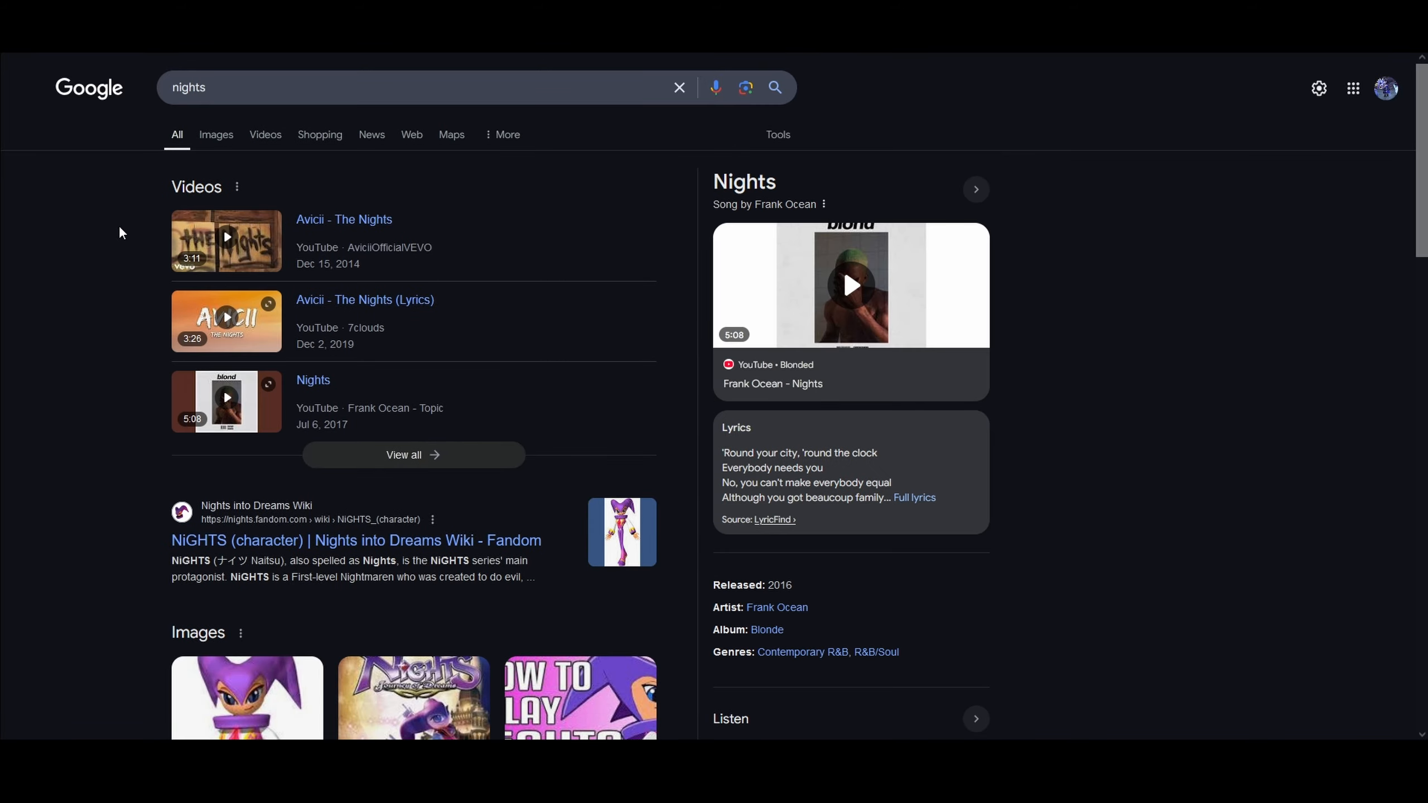
{"action": "scroll", "coordinate": [315, 543], "scroll_direction": "down", "scroll_amount": 2}
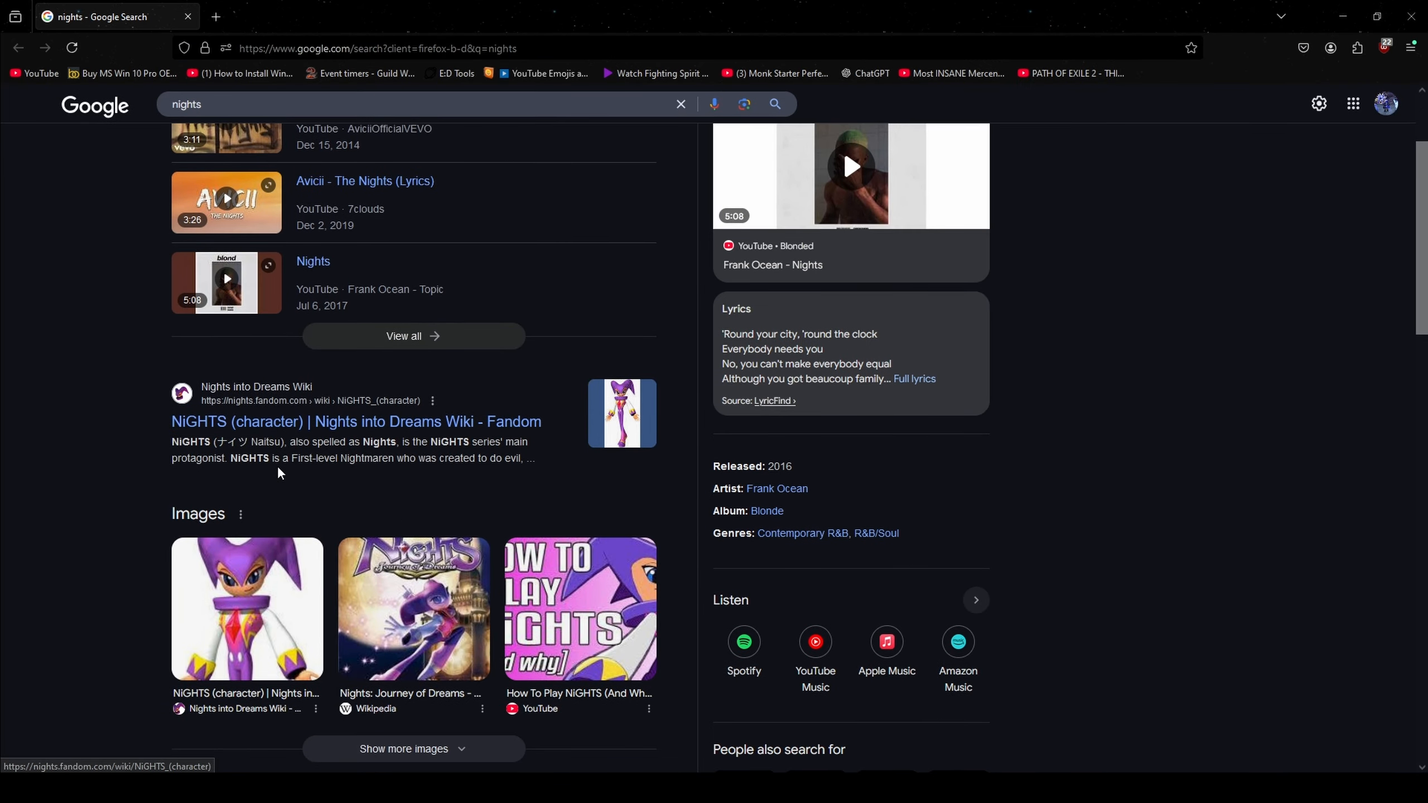
{"action": "scroll", "coordinate": [337, 484], "scroll_direction": "down", "scroll_amount": 5}
{"action": "scroll", "coordinate": [341, 469], "scroll_direction": "up", "scroll_amount": 3}
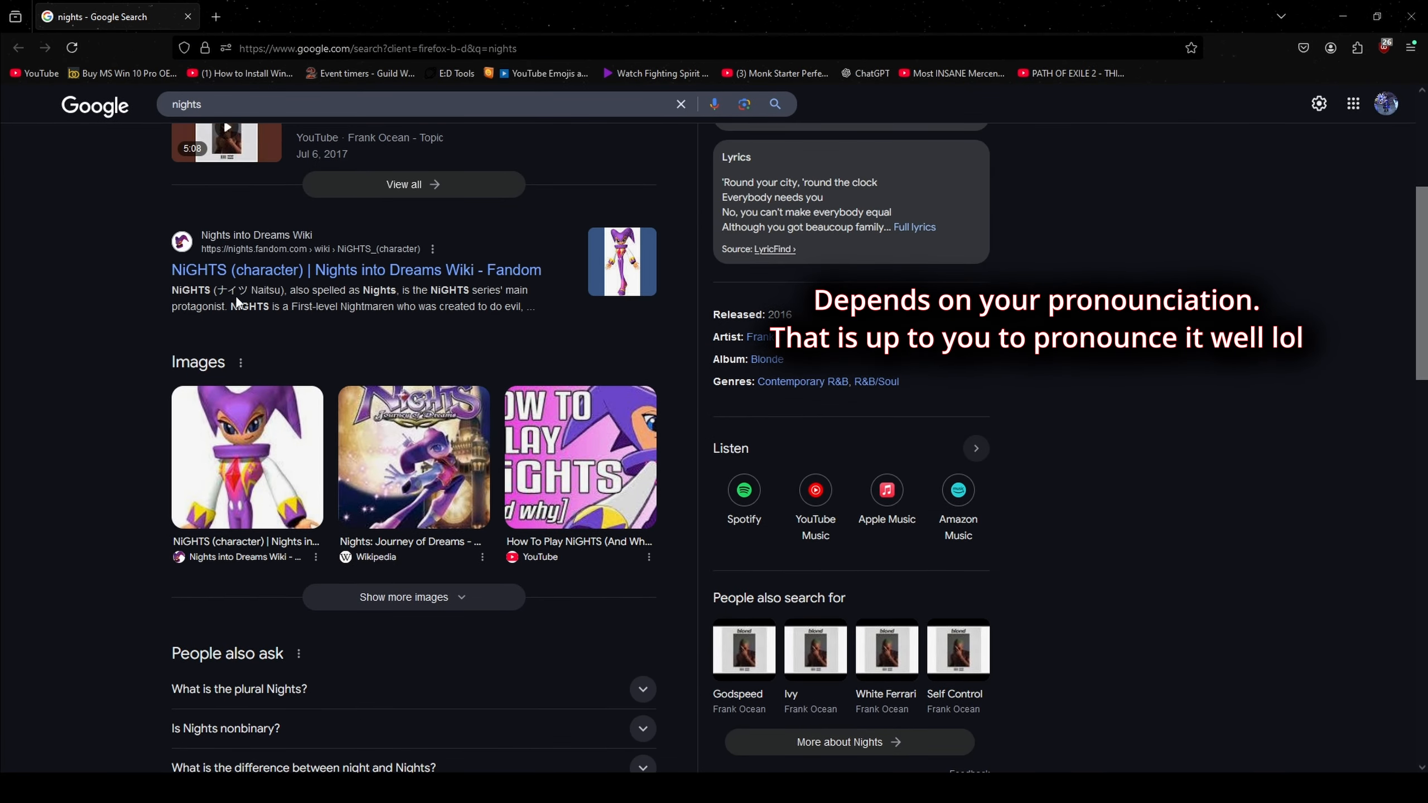
{"action": "scroll", "coordinate": [337, 270], "scroll_direction": "up", "scroll_amount": 5}
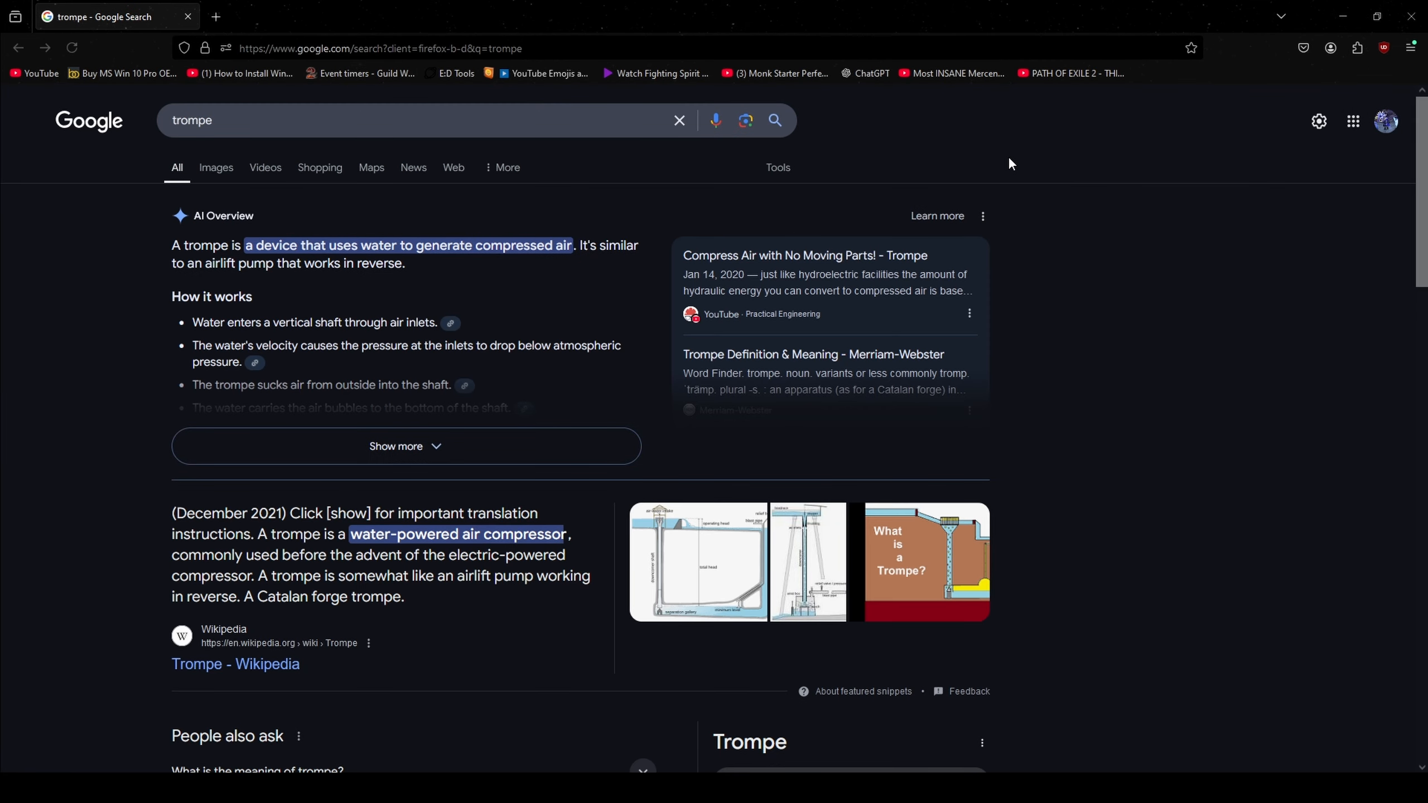
{"action": "scroll", "coordinate": [586, 378], "scroll_direction": "down", "scroll_amount": 4}
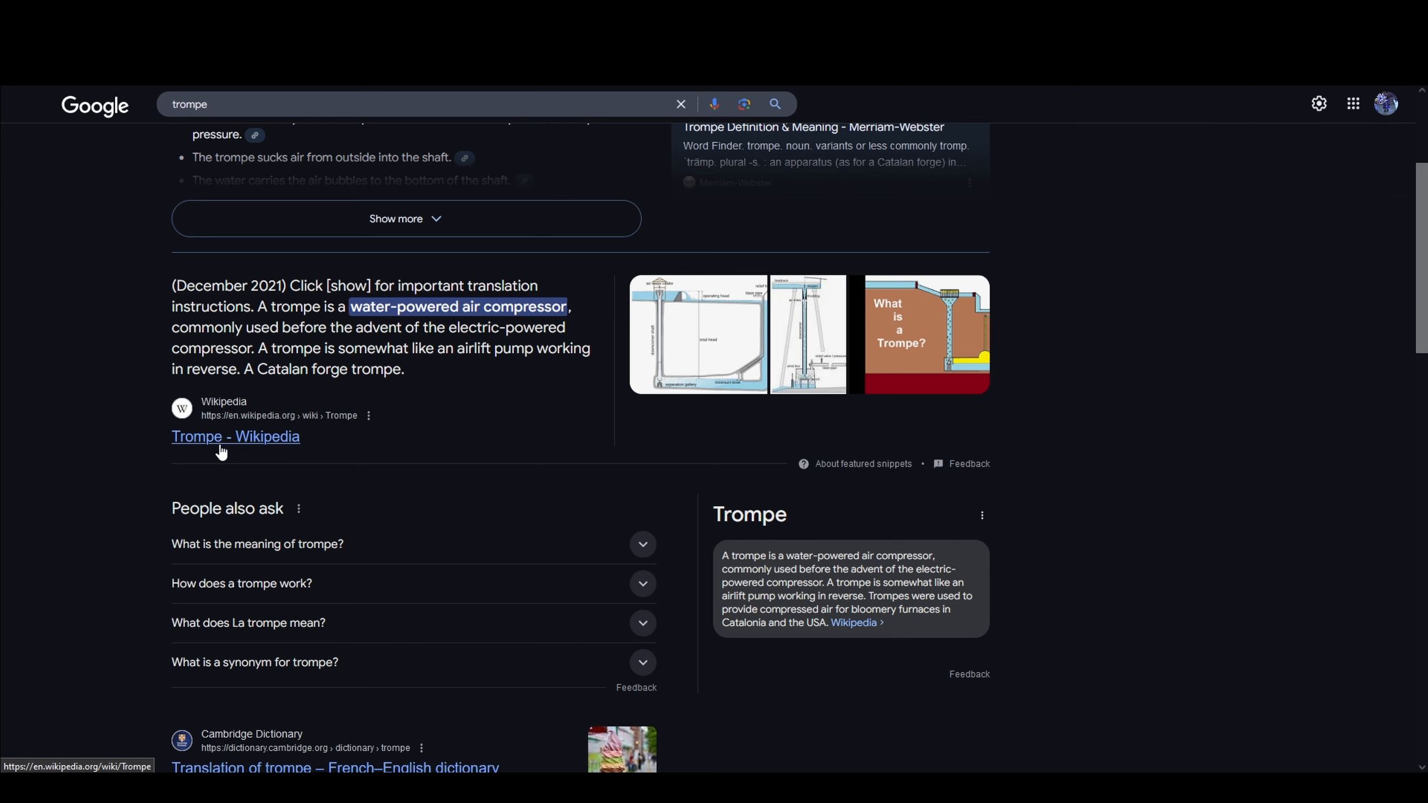
{"action": "scroll", "coordinate": [454, 424], "scroll_direction": "up", "scroll_amount": 4}
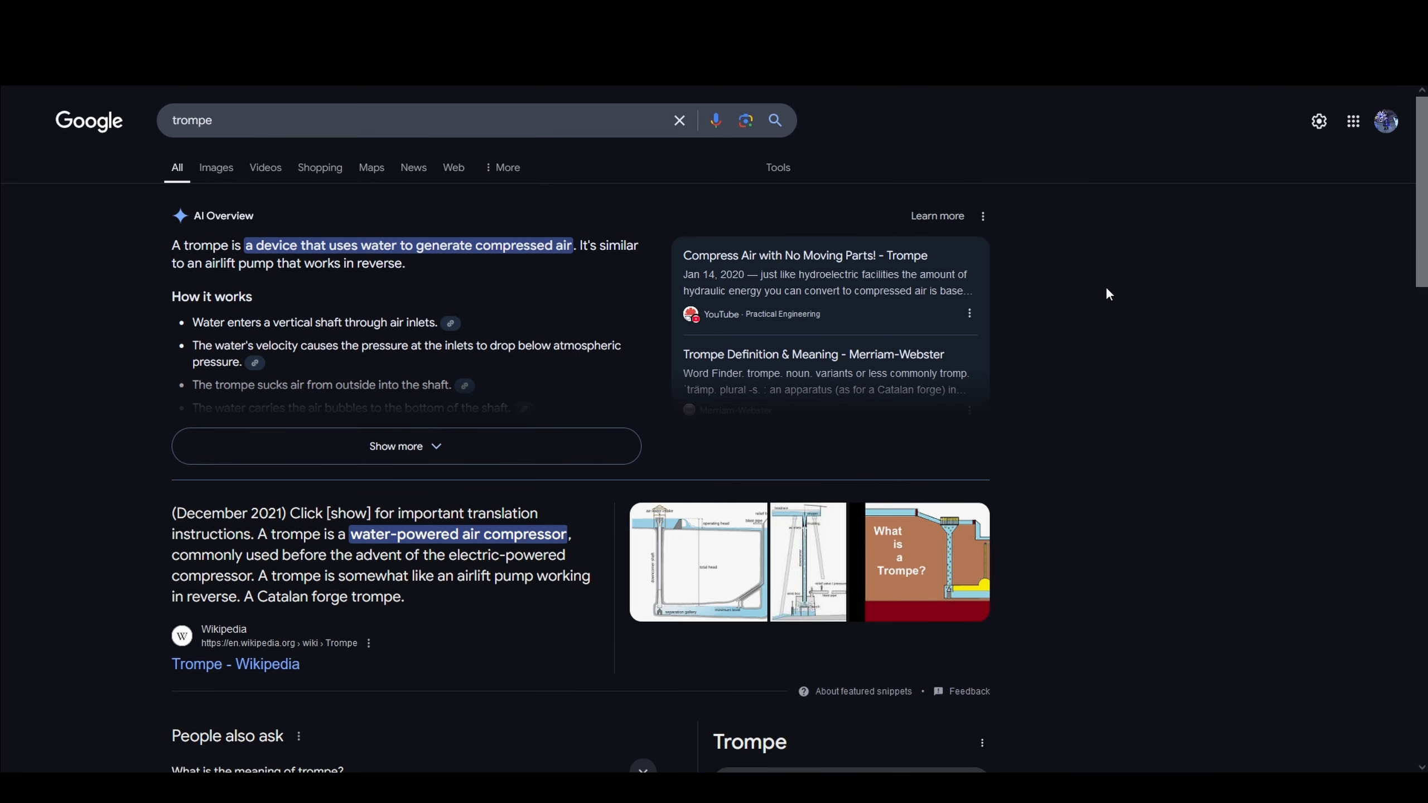
{"action": "key", "text": "Return"}
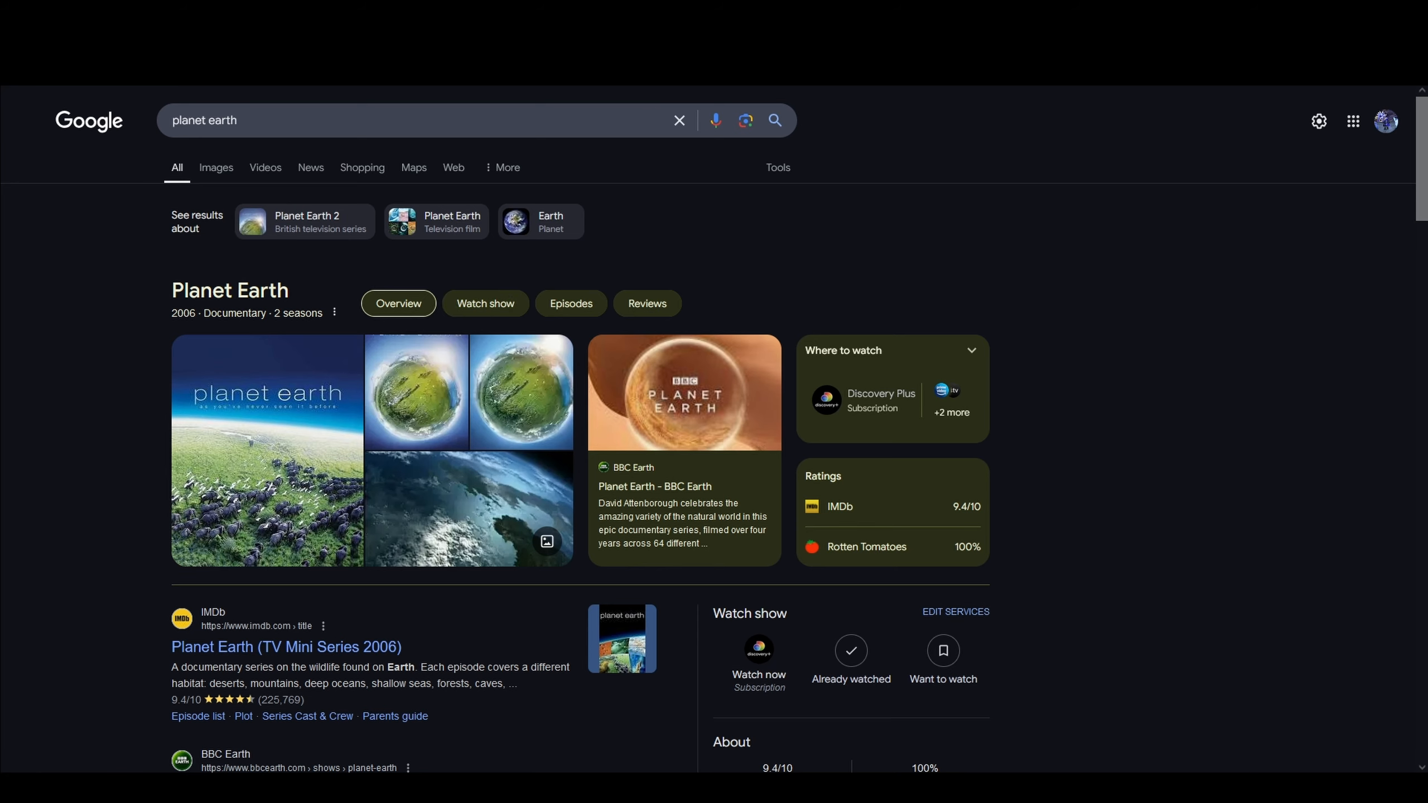
Search the web for "flowers" from the Firefox address bar
{"action": "left_click", "coordinate": [646, 54]}
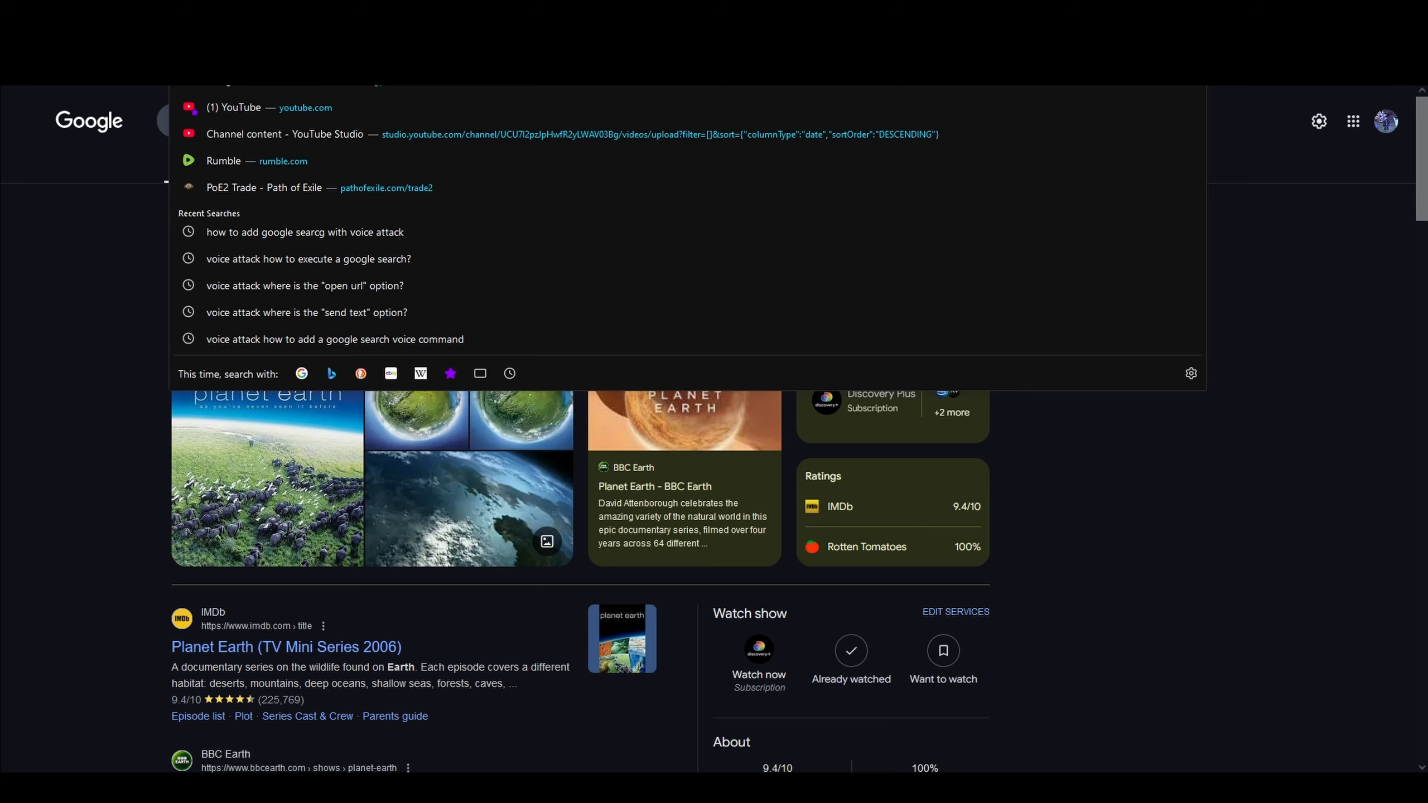
{"action": "type", "text": "flowers"}
{"action": "key", "text": "Return"}
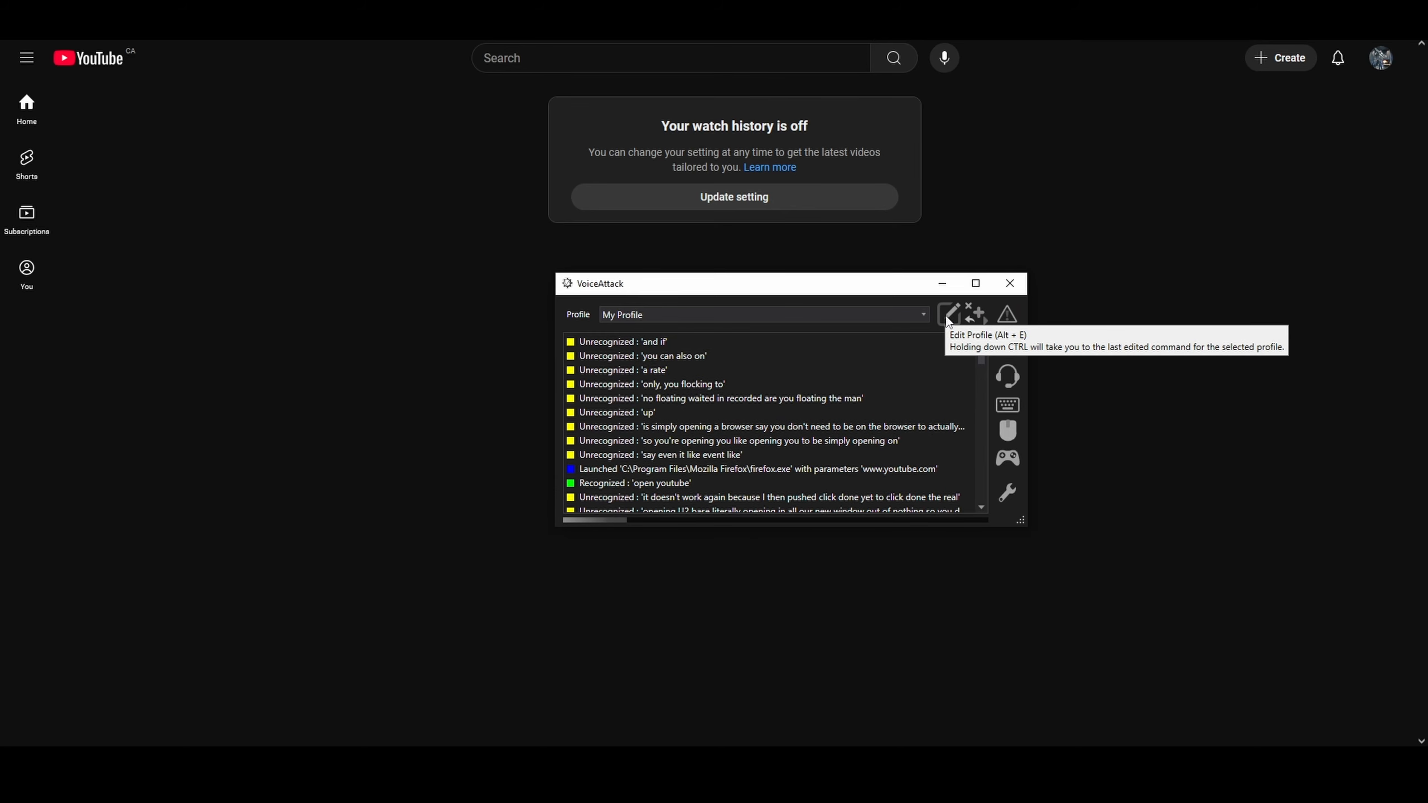
Open My Profile for editing in VoiceAttack and start a new command with the spoken phrase "Open youtube"
{"action": "left_click", "coordinate": [948, 319]}
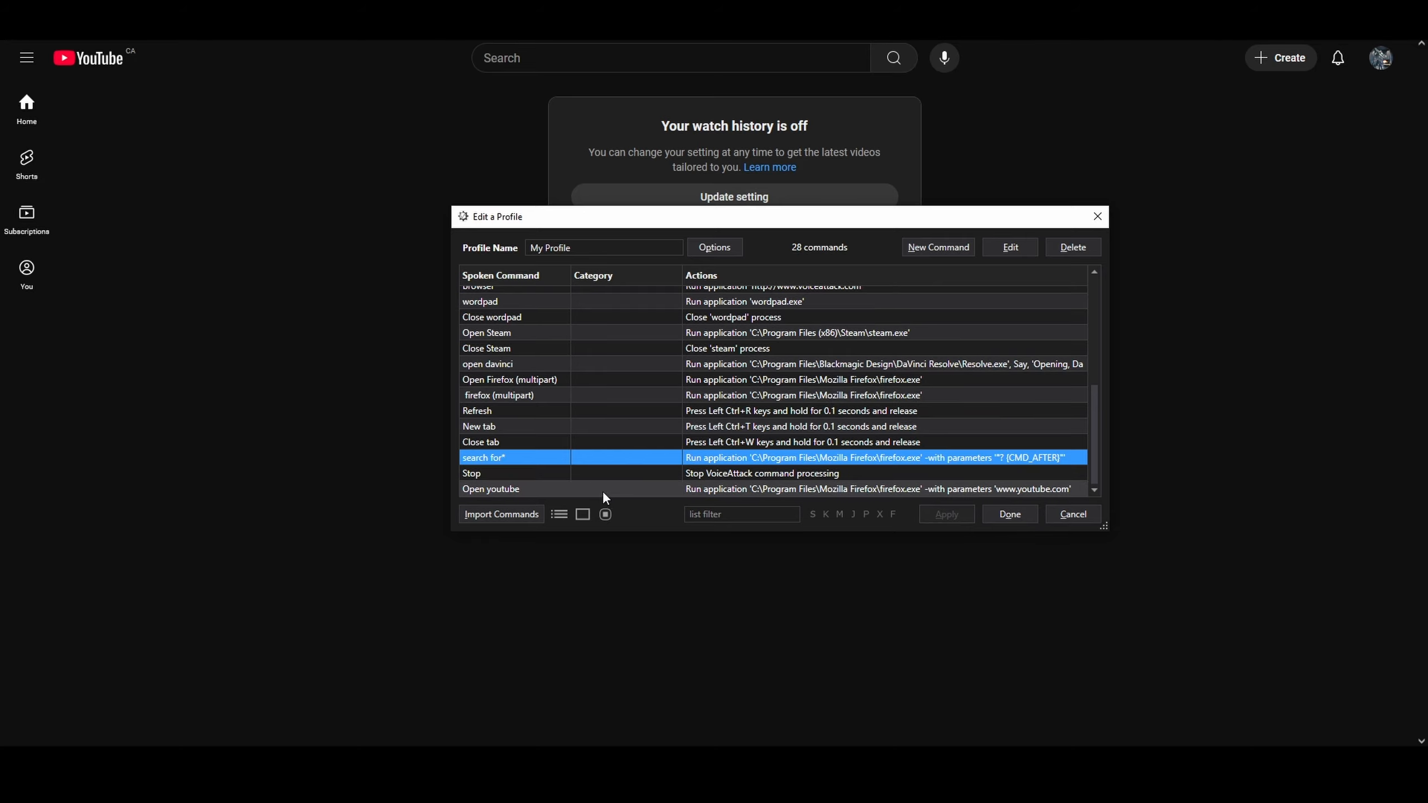
{"action": "left_click", "coordinate": [948, 248]}
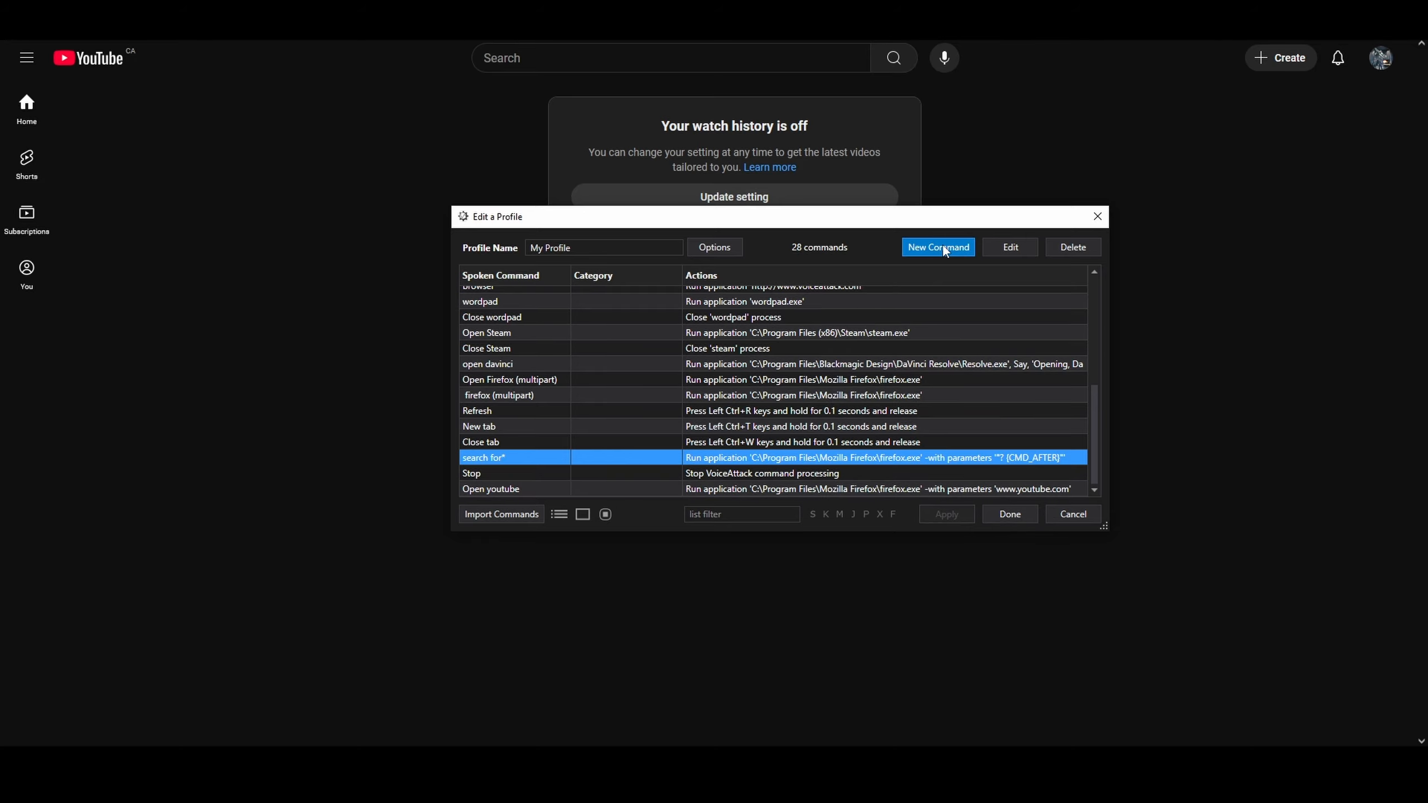
{"action": "left_click", "coordinate": [568, 92]}
{"action": "key", "text": "ctrl+a"}
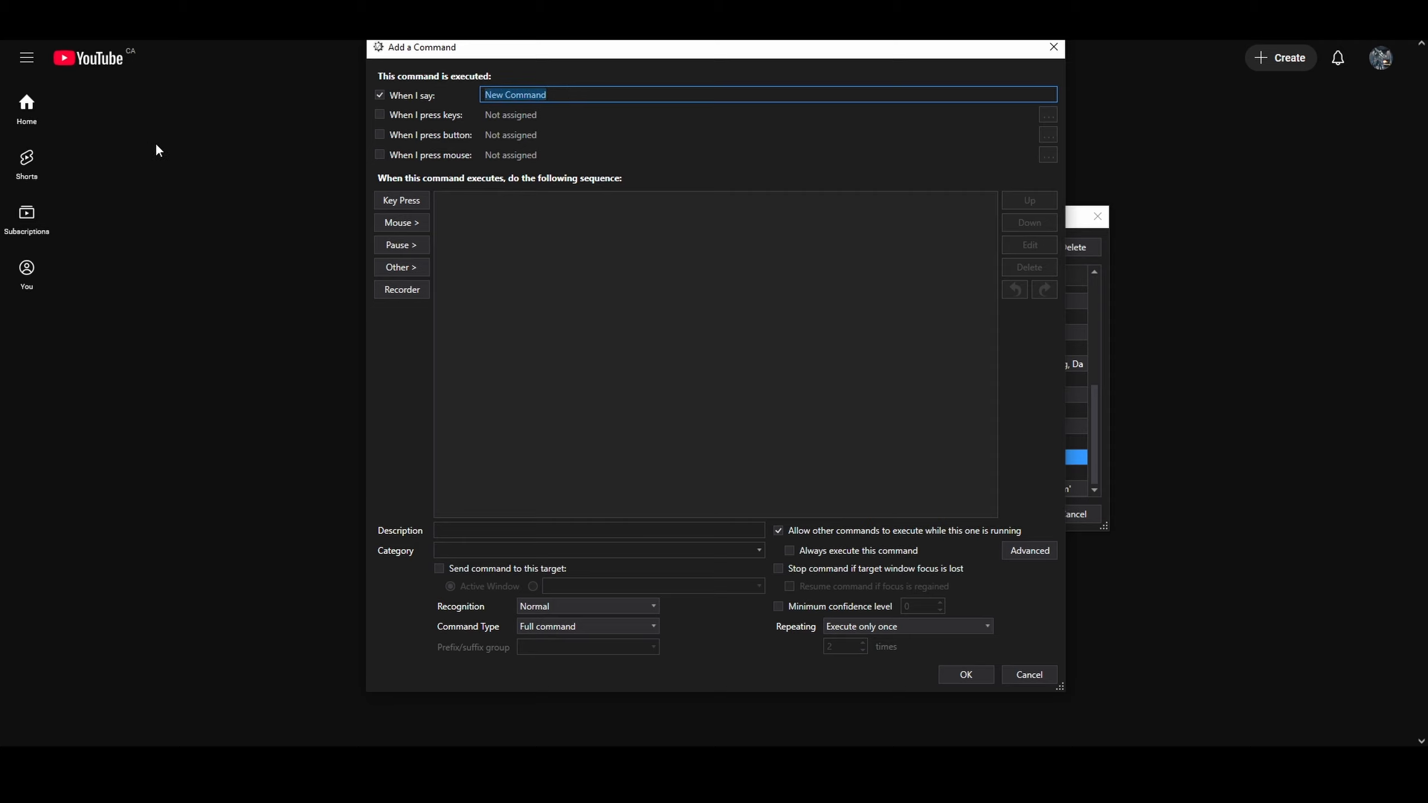
{"action": "type", "text": "Open youtube"}
Add a Run an Application action to the new command, choosing firefox.exe from the Mozilla Firefox folder
{"action": "left_click", "coordinate": [406, 268]}
{"action": "mouse_move", "coordinate": [455, 309]}
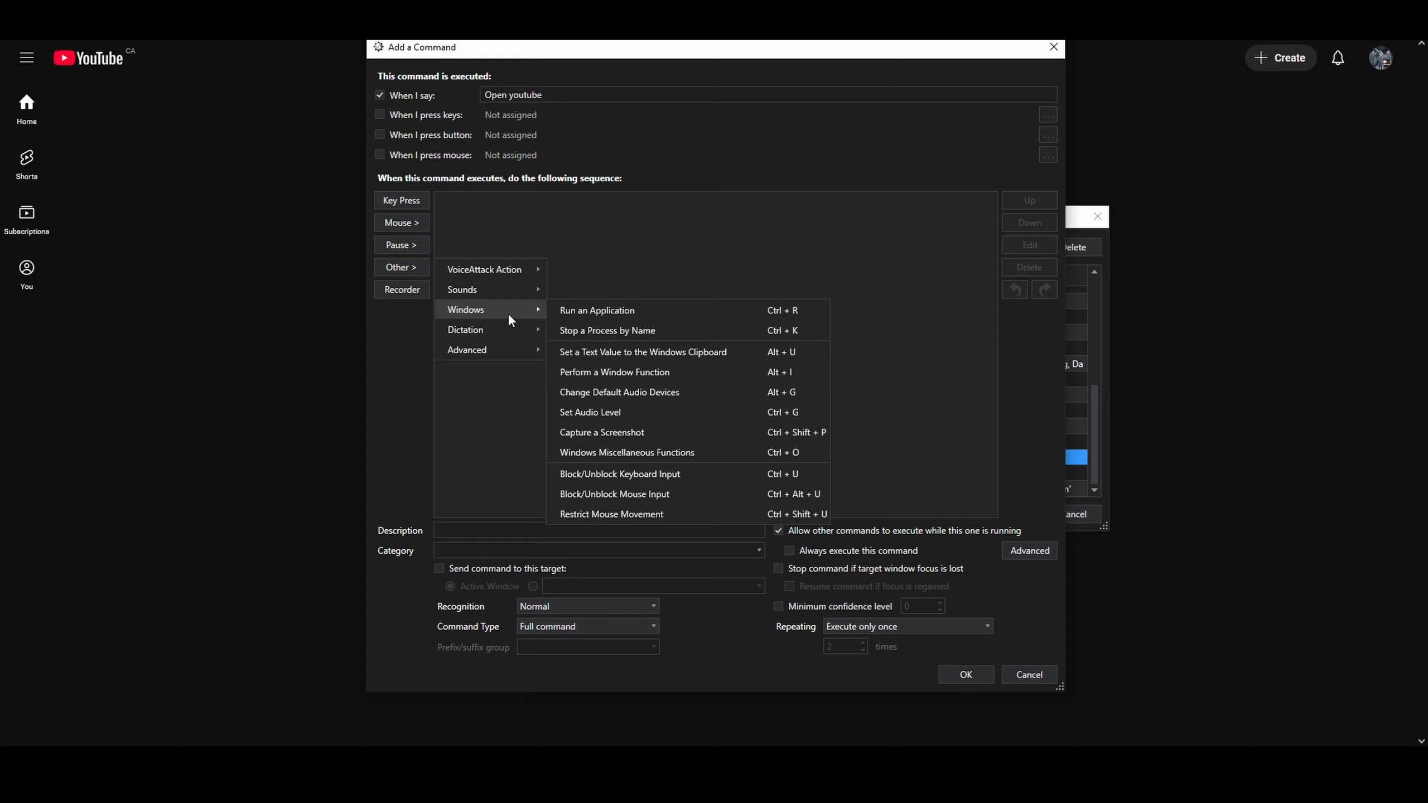
{"action": "left_click", "coordinate": [597, 318]}
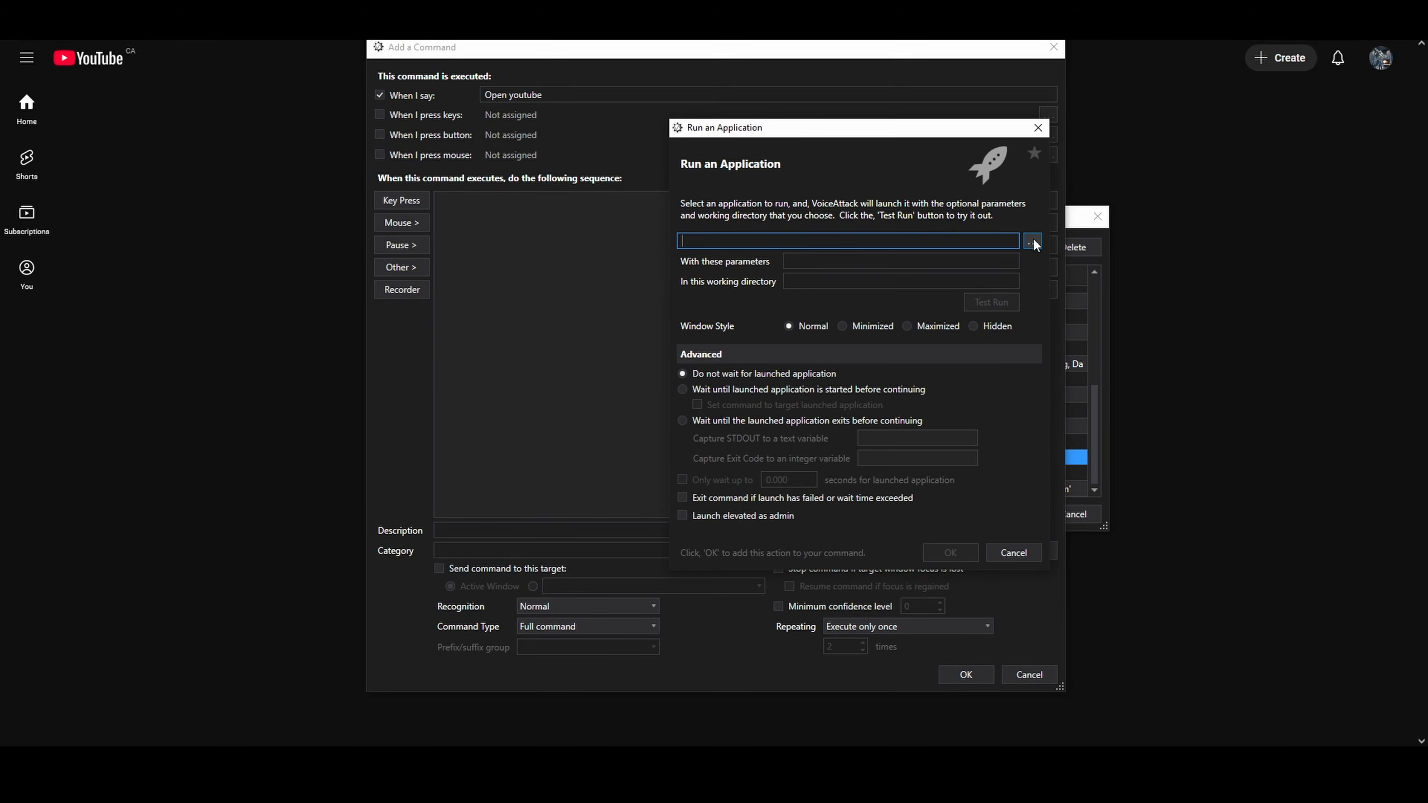
{"action": "left_click", "coordinate": [1033, 239]}
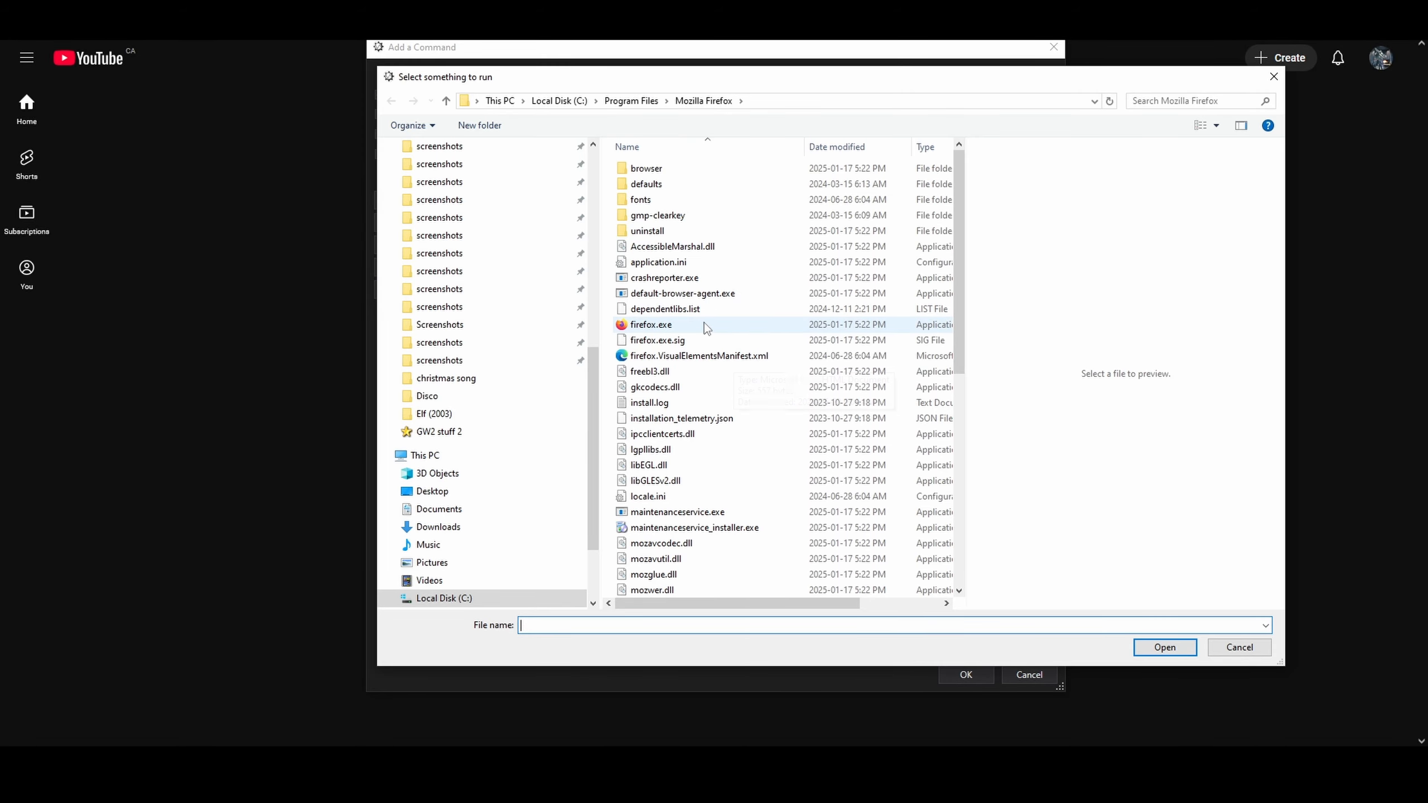
{"action": "left_click", "coordinate": [760, 325]}
{"action": "left_click", "coordinate": [1163, 650]}
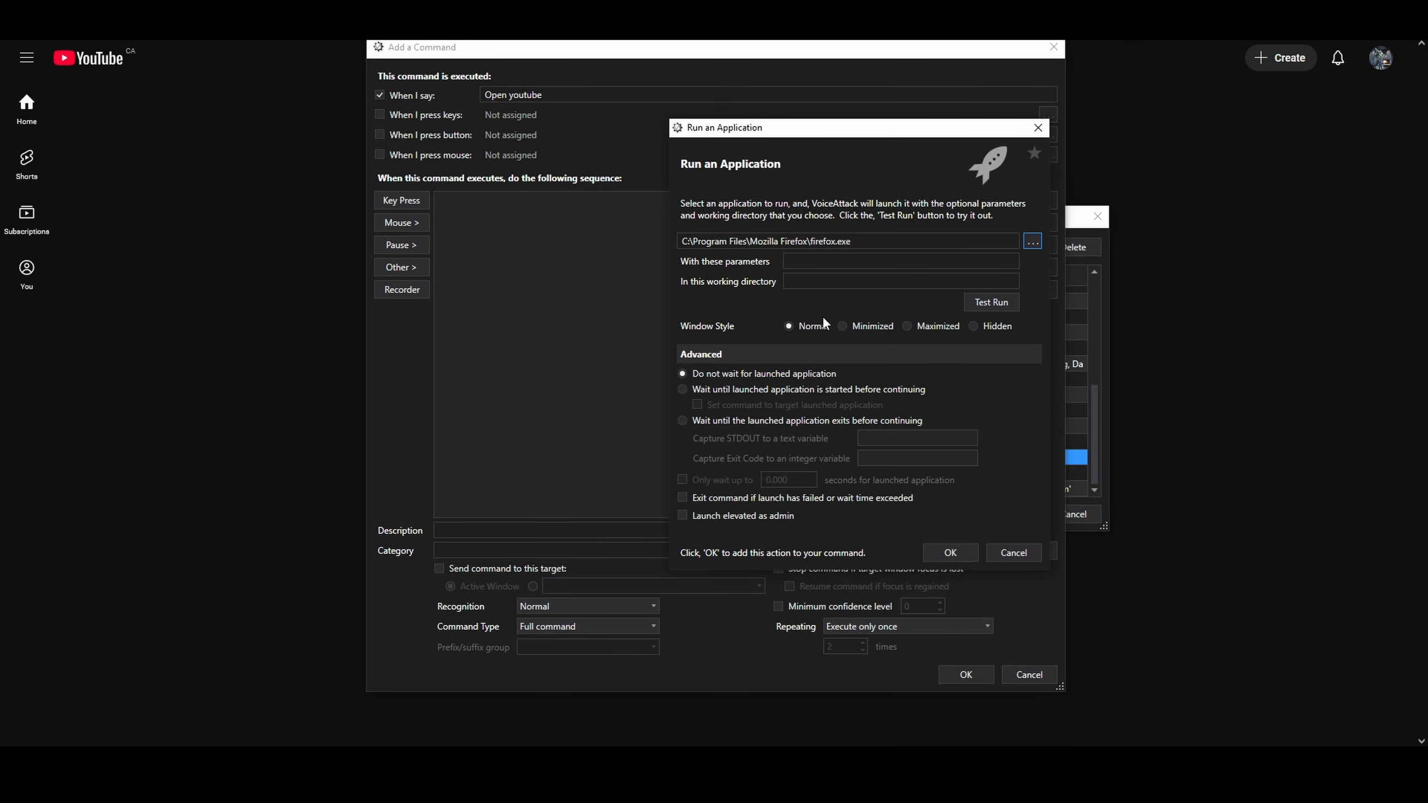
{"action": "left_click", "coordinate": [833, 266]}
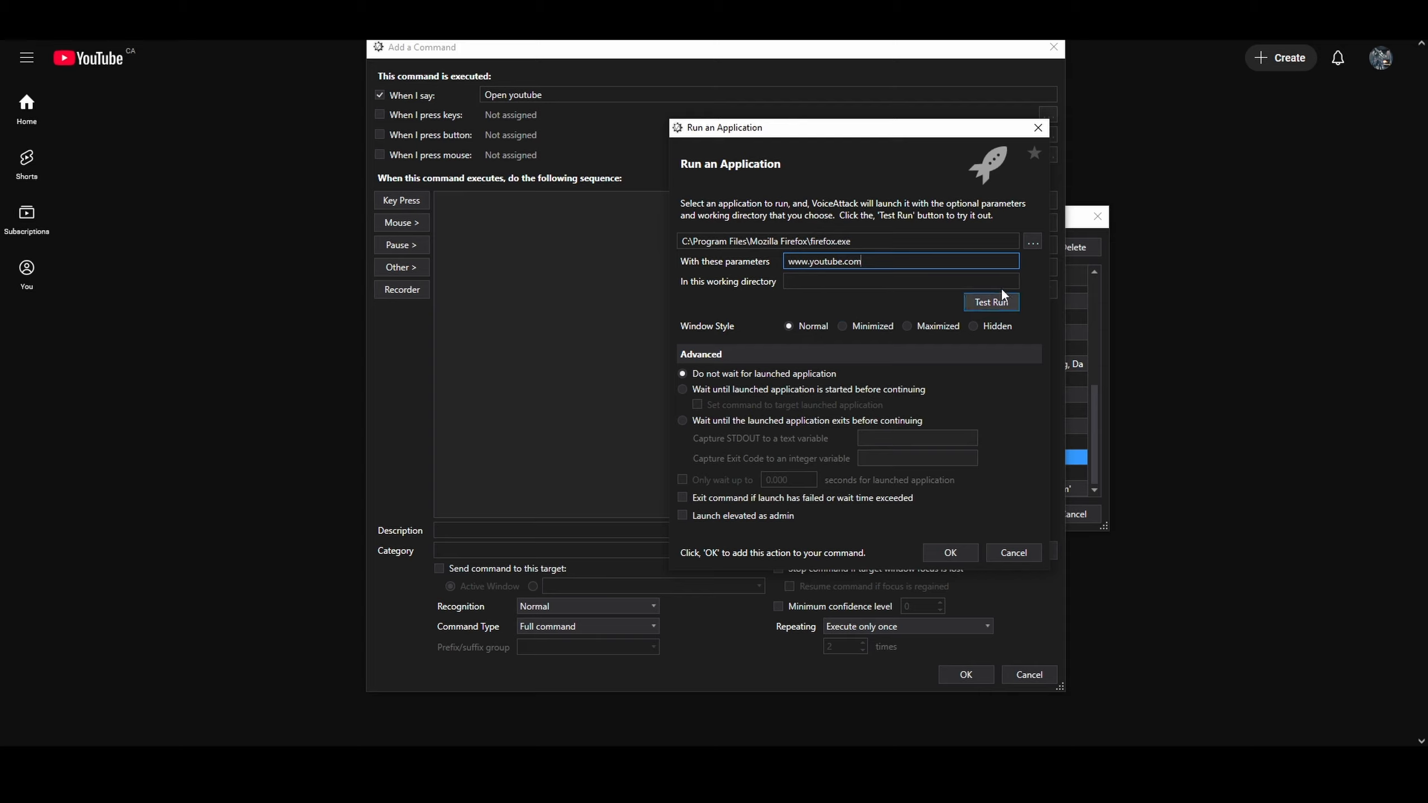
{"action": "left_click", "coordinate": [989, 304]}
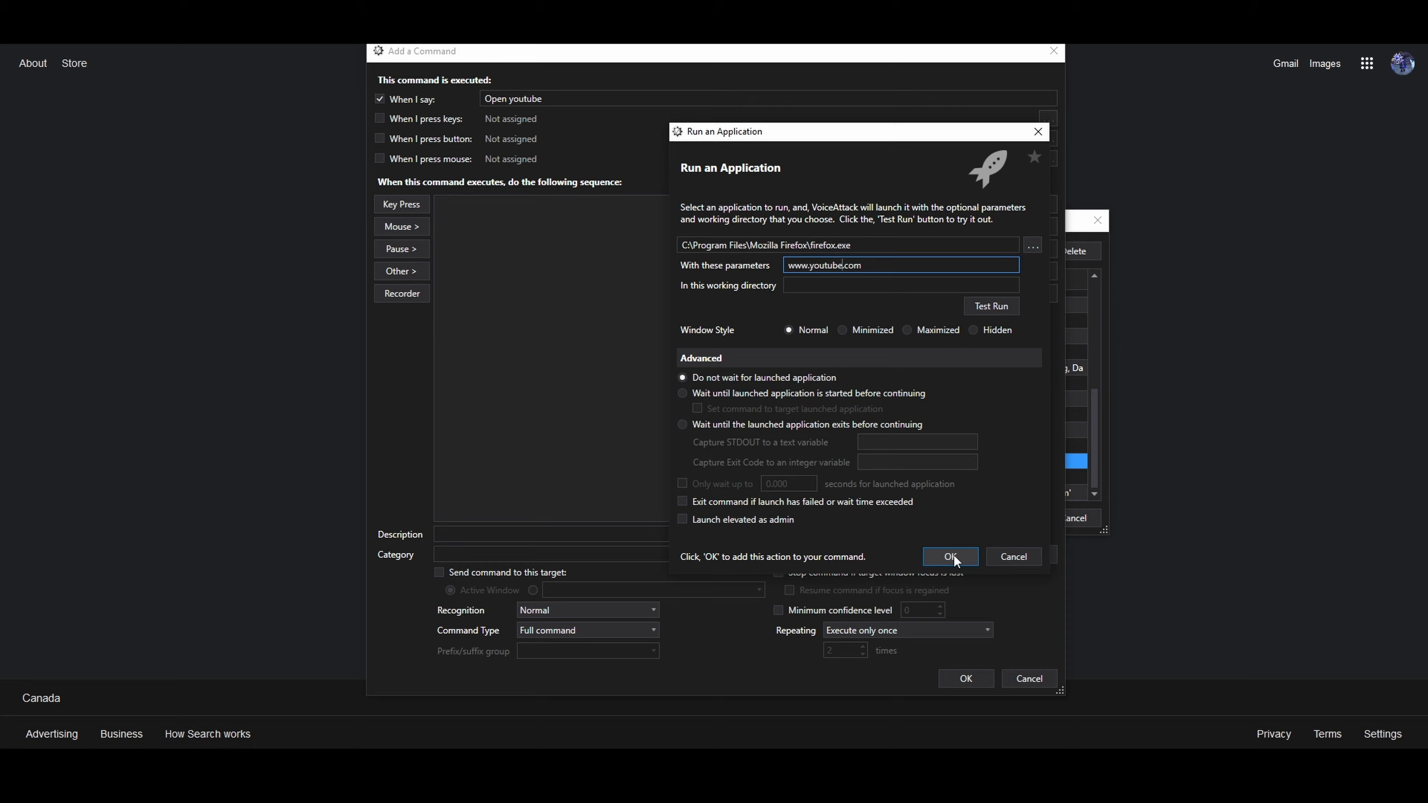
{"action": "left_click", "coordinate": [950, 555]}
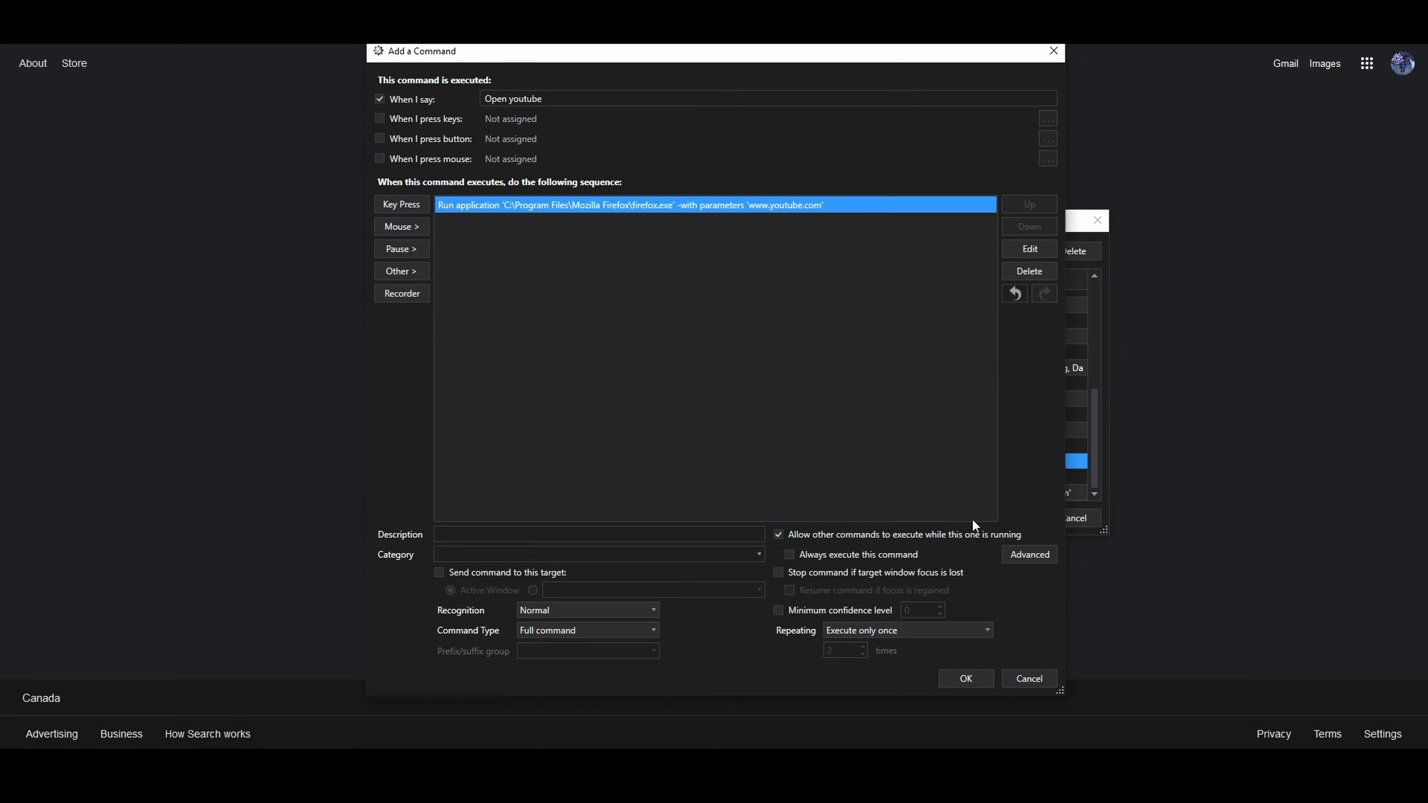
Try to save the new "Open youtube" command, dismiss the message and discard the command
{"action": "left_click", "coordinate": [967, 679]}
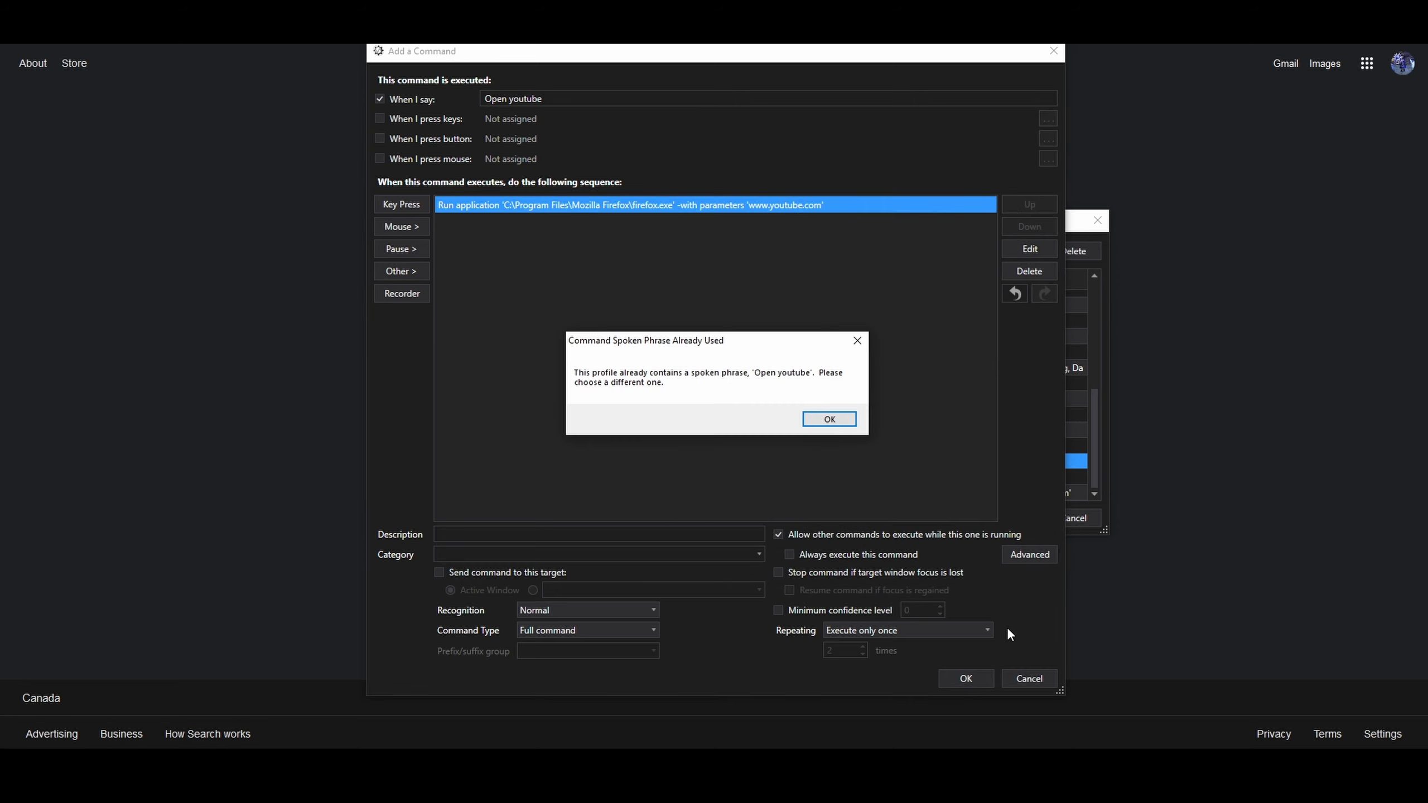
{"action": "left_click", "coordinate": [829, 420]}
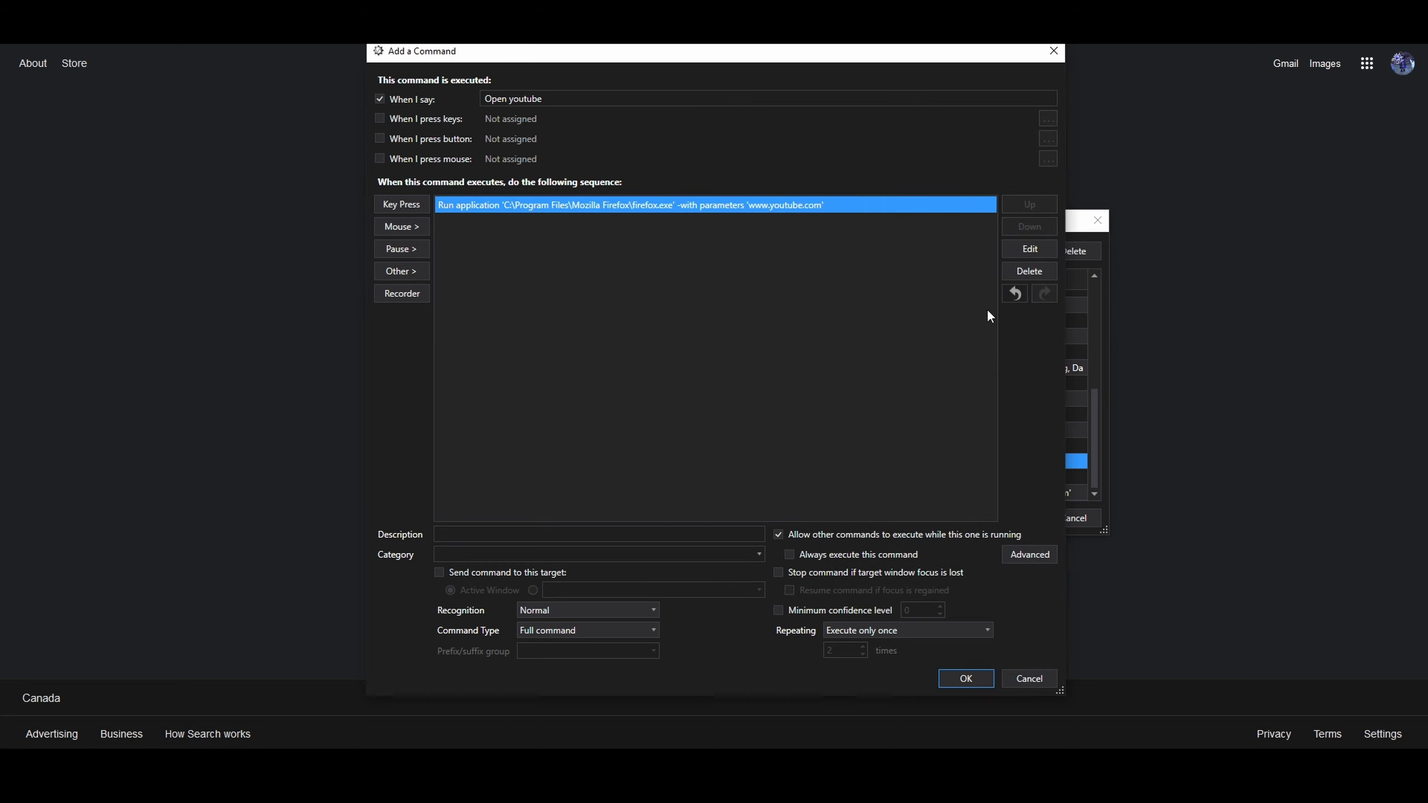
{"action": "left_click", "coordinate": [1034, 675]}
{"action": "left_click", "coordinate": [786, 445]}
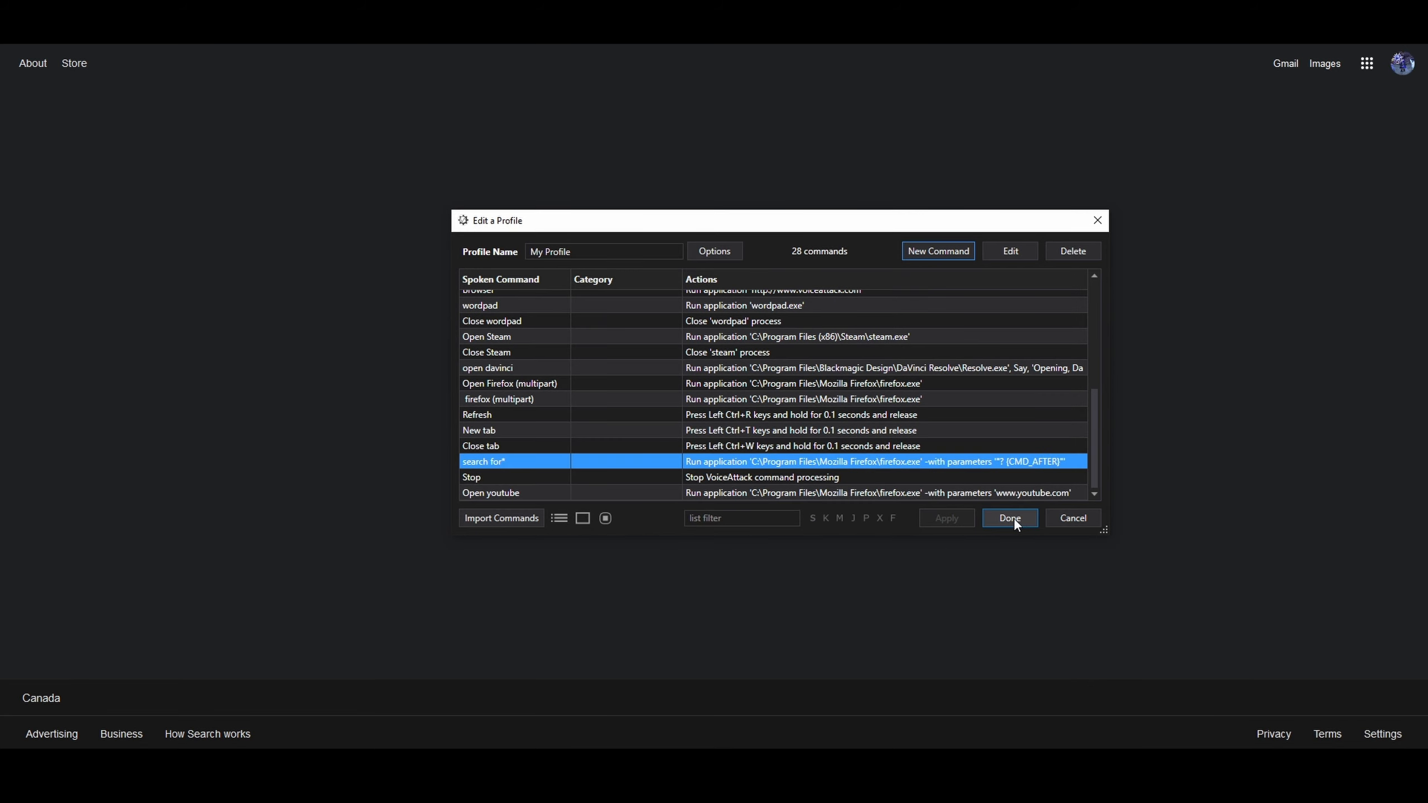
Inspect the Firefox action in the existing "Open youtube" command, confirm the command unchanged and finish editing the profile
{"action": "double_click", "coordinate": [516, 495]}
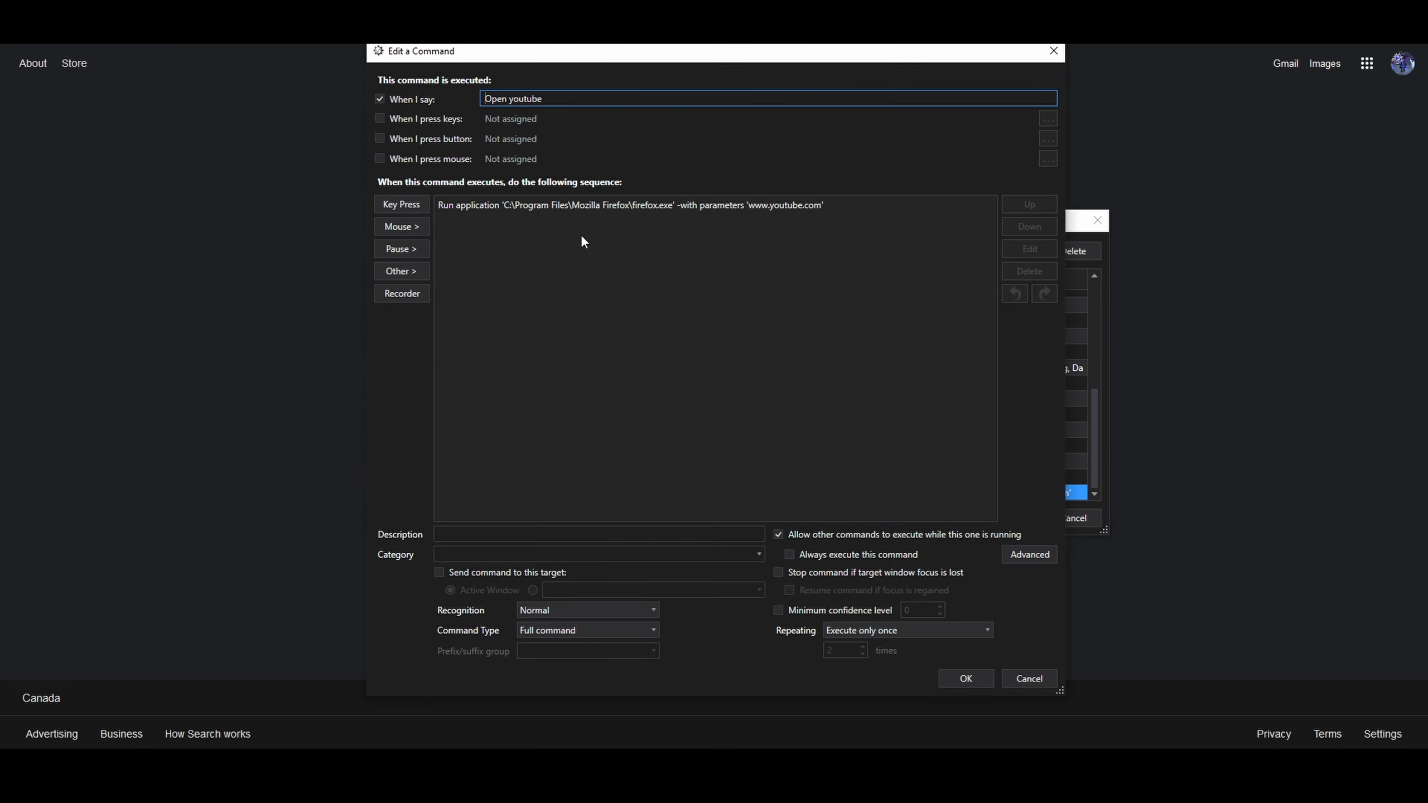
{"action": "double_click", "coordinate": [632, 204]}
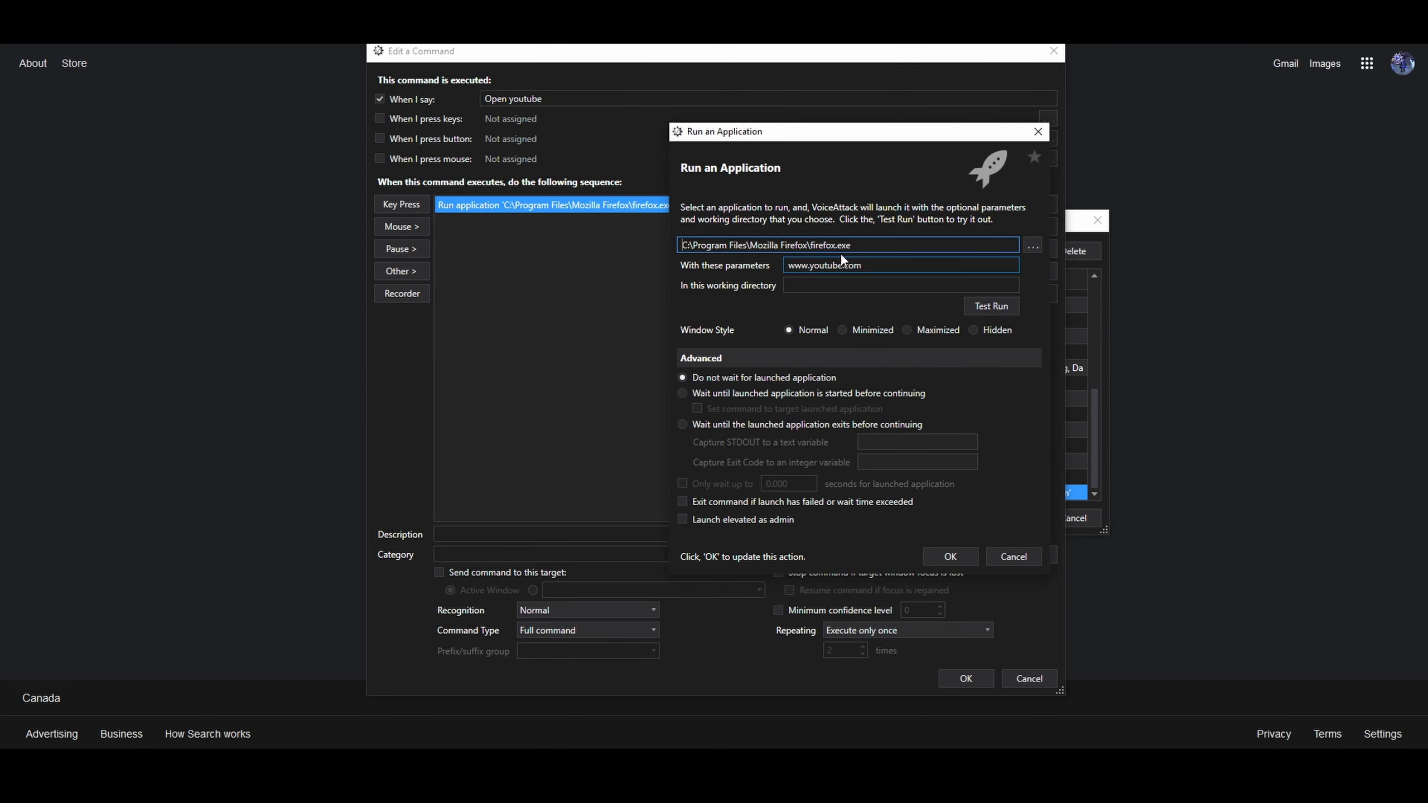
{"action": "left_click", "coordinate": [950, 557]}
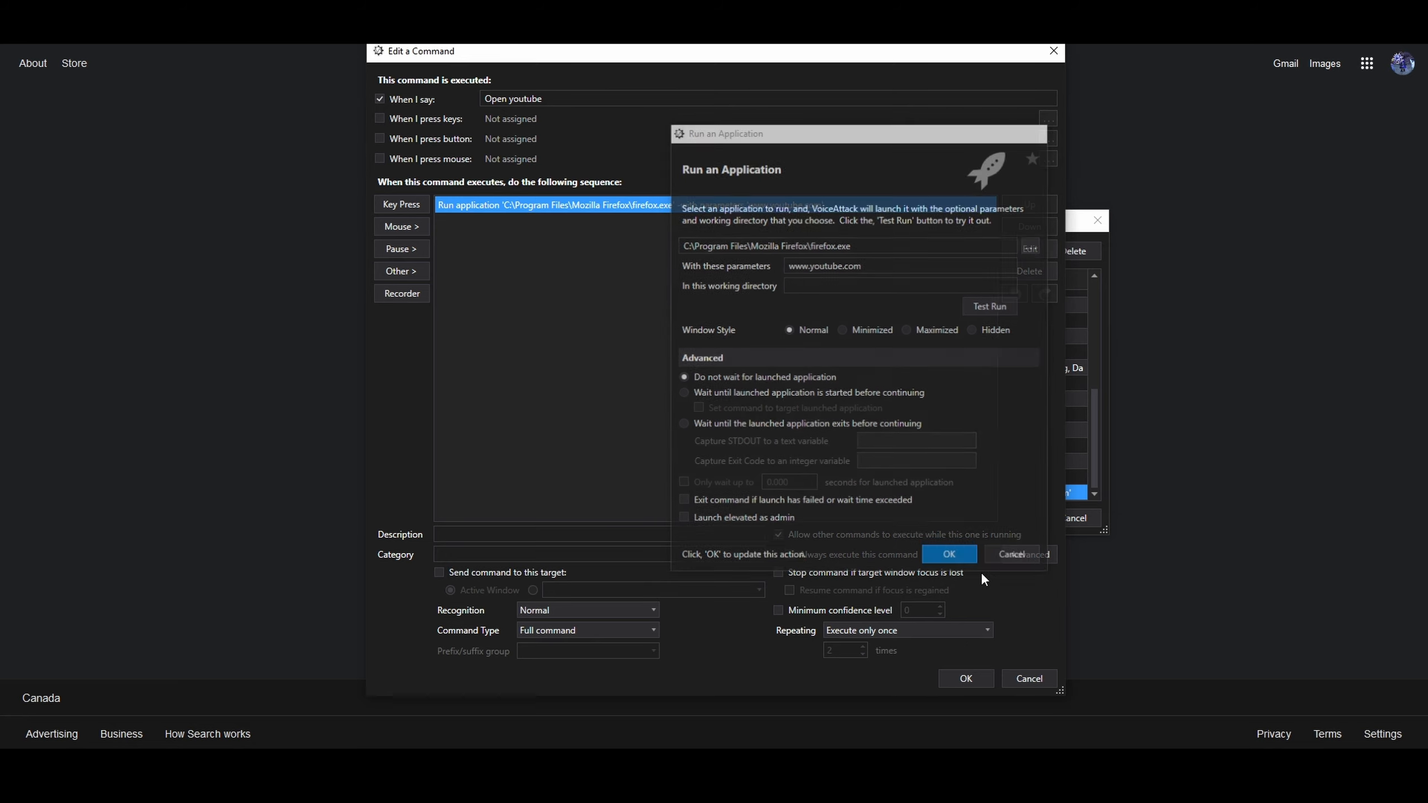
{"action": "left_click", "coordinate": [966, 679]}
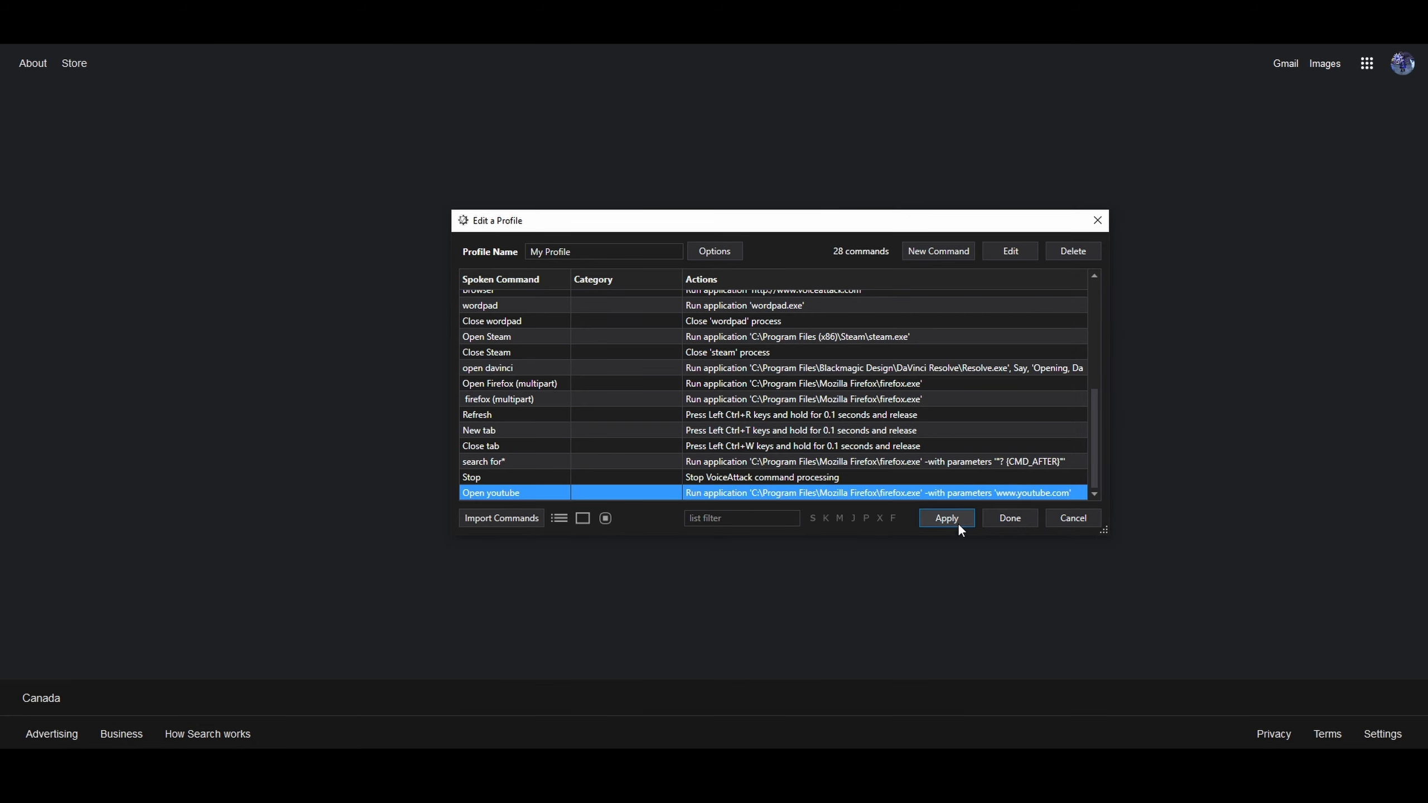
{"action": "left_click", "coordinate": [1010, 523]}
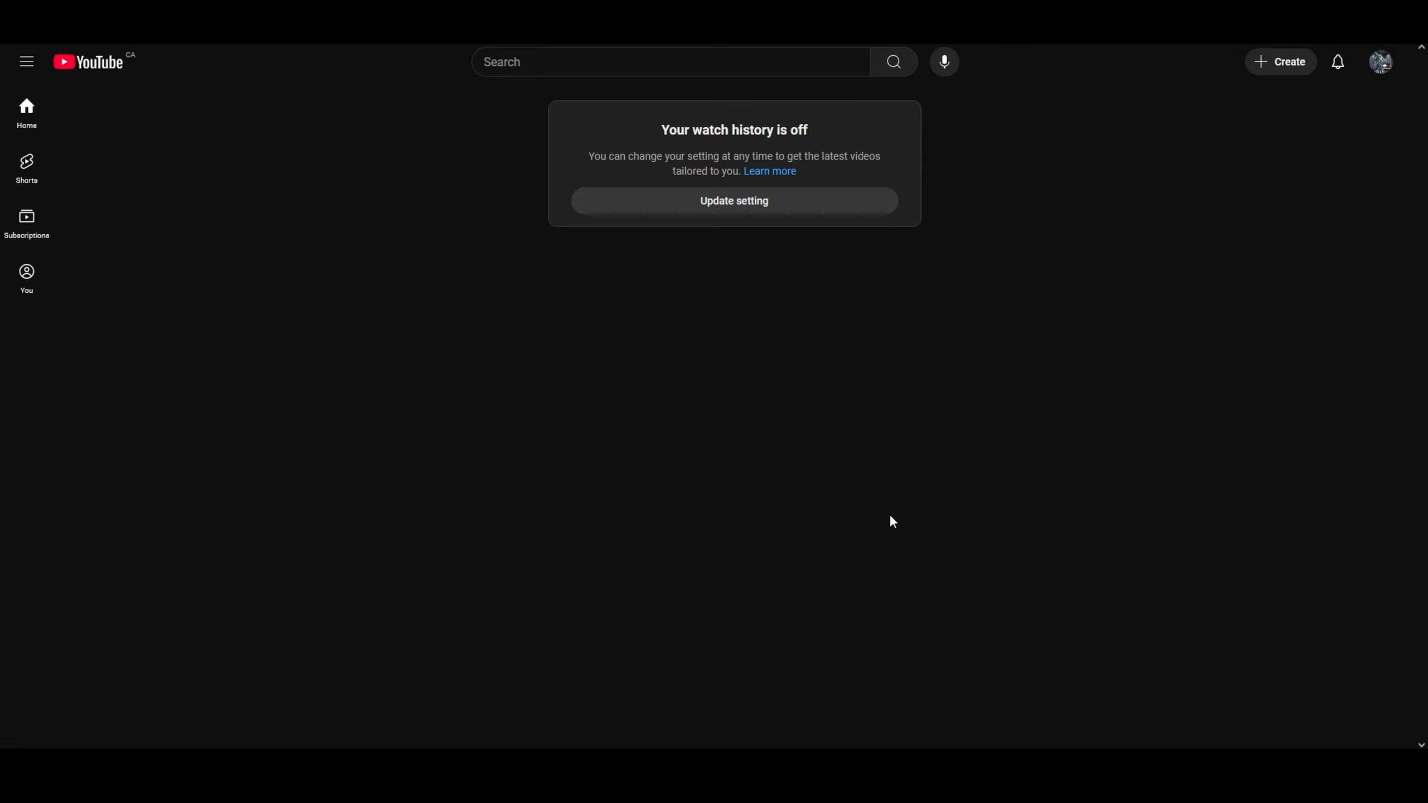
Reload the YouTube page in Firefox
{"action": "key", "text": "F5"}
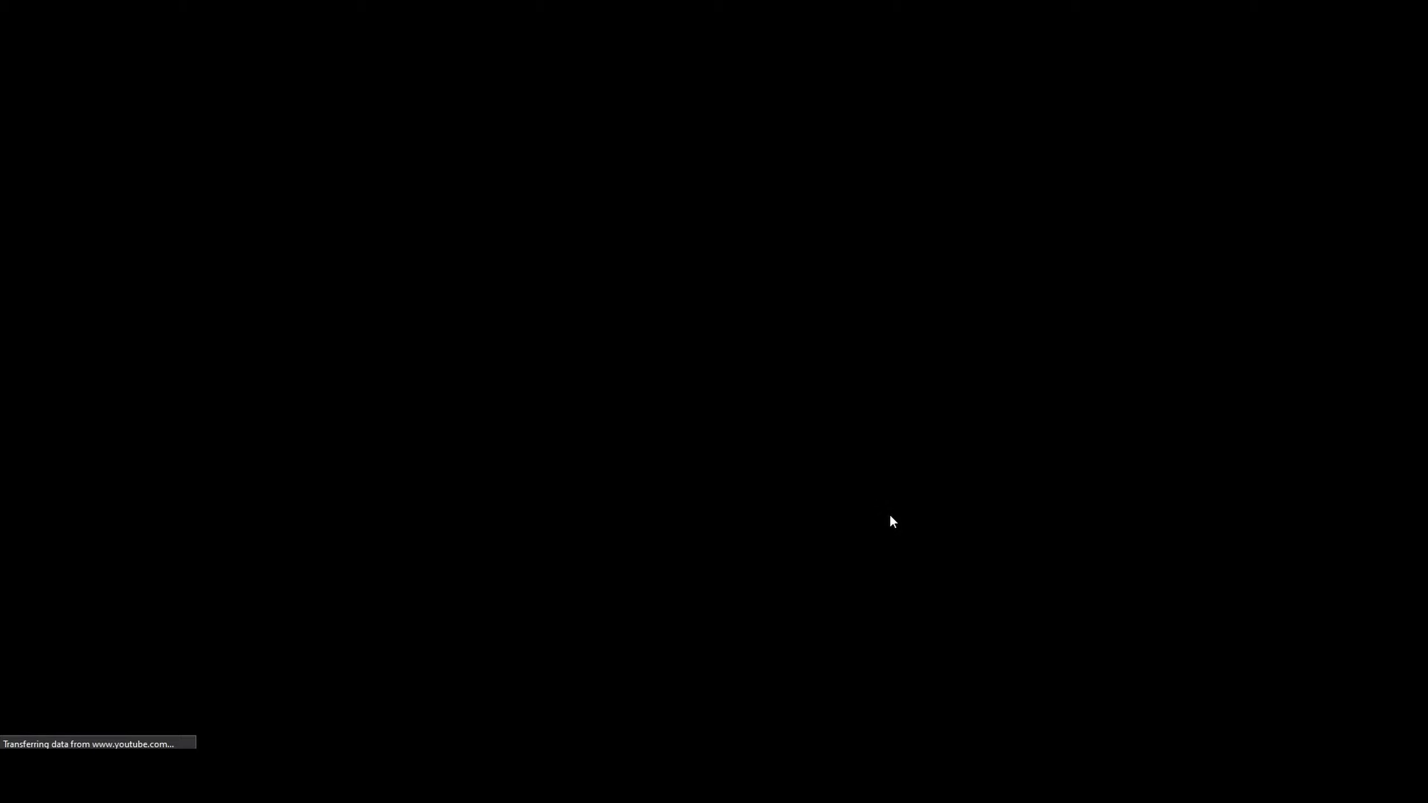